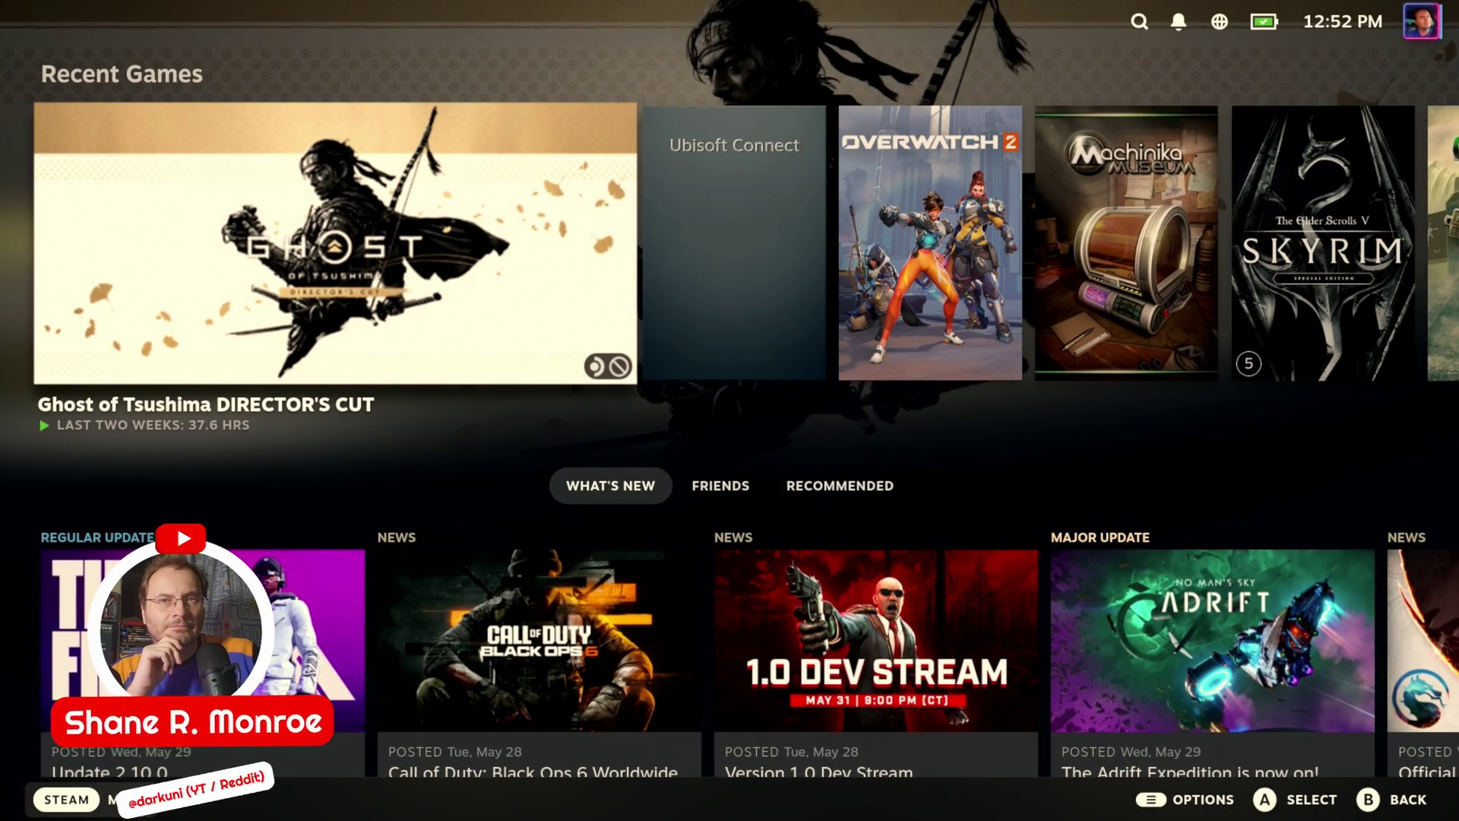
Step: Switch the Steam Deck from Gaming Mode to the desktop
{"action": "left_click", "coordinate": [91, 799]}
{"action": "left_click", "coordinate": [167, 620]}
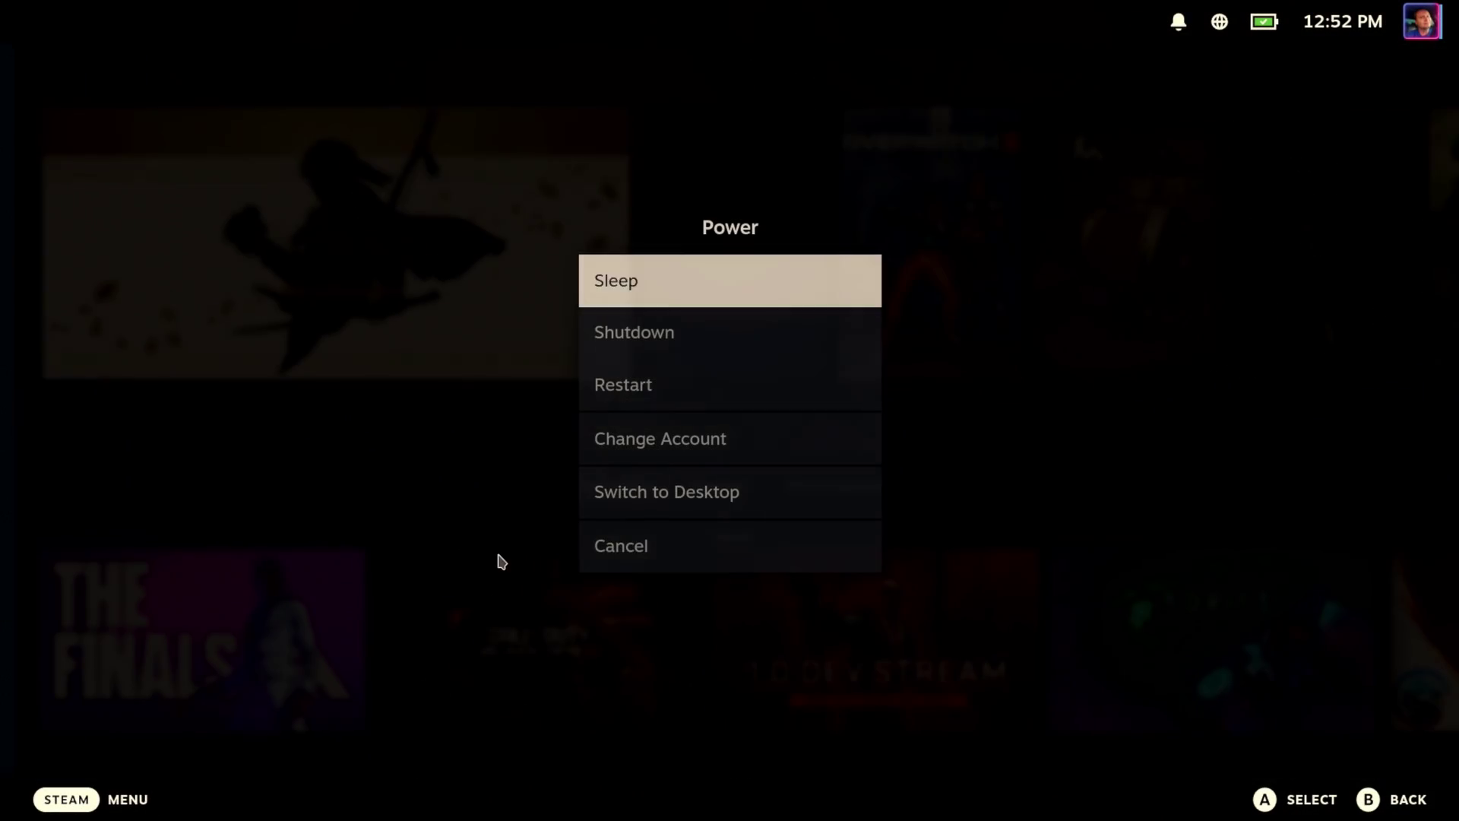
{"action": "left_click", "coordinate": [694, 494]}
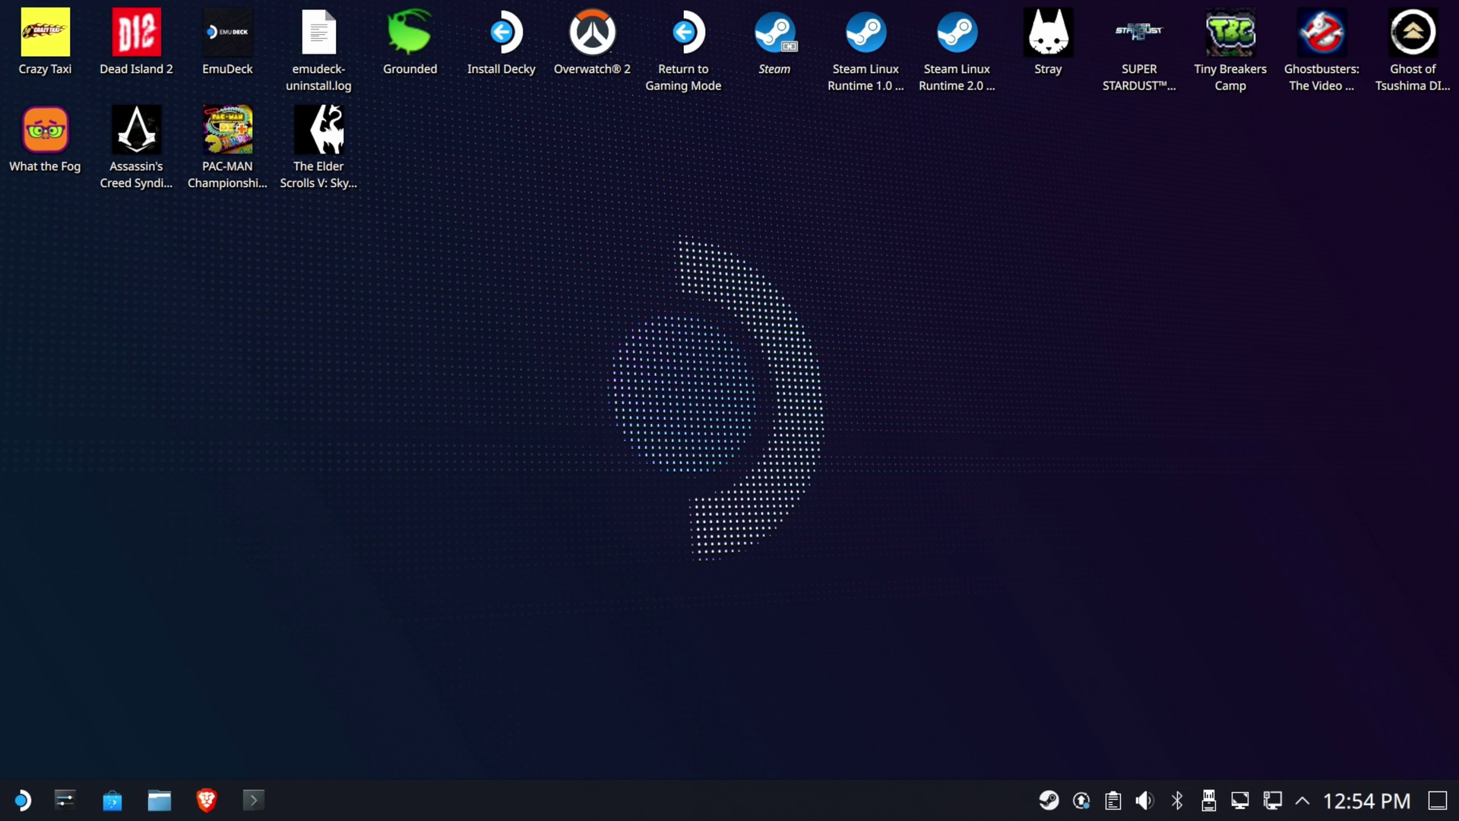
Step: Open the Downloads folder in the Dolphin file manager and widen the Name column to show the full Majora's Mask ROM file name
{"action": "left_click", "coordinate": [162, 804]}
{"action": "left_click", "coordinate": [258, 555]}
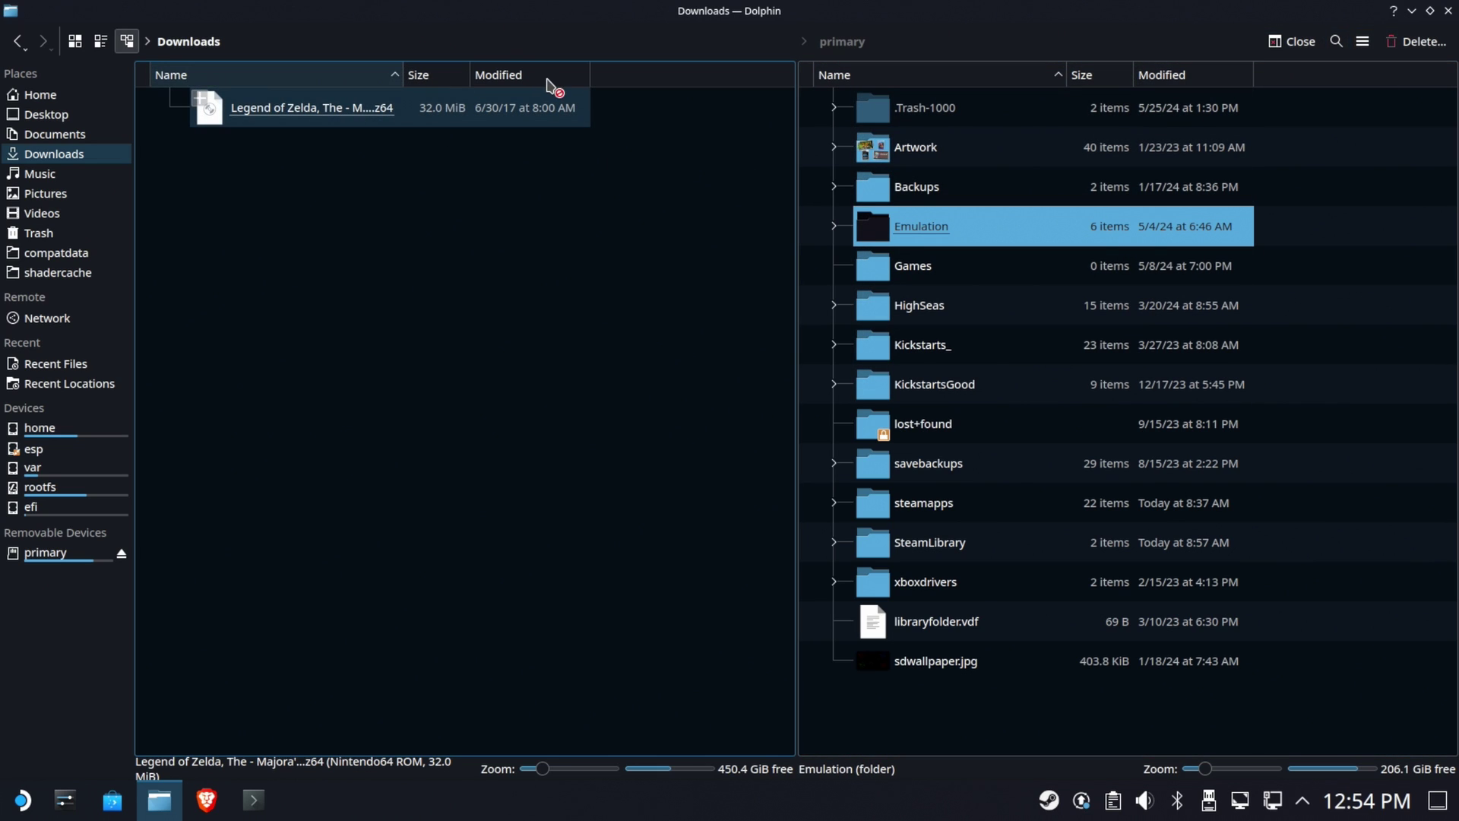
{"action": "left_click_drag", "start_coordinate": [404, 74], "coordinate": [572, 99]}
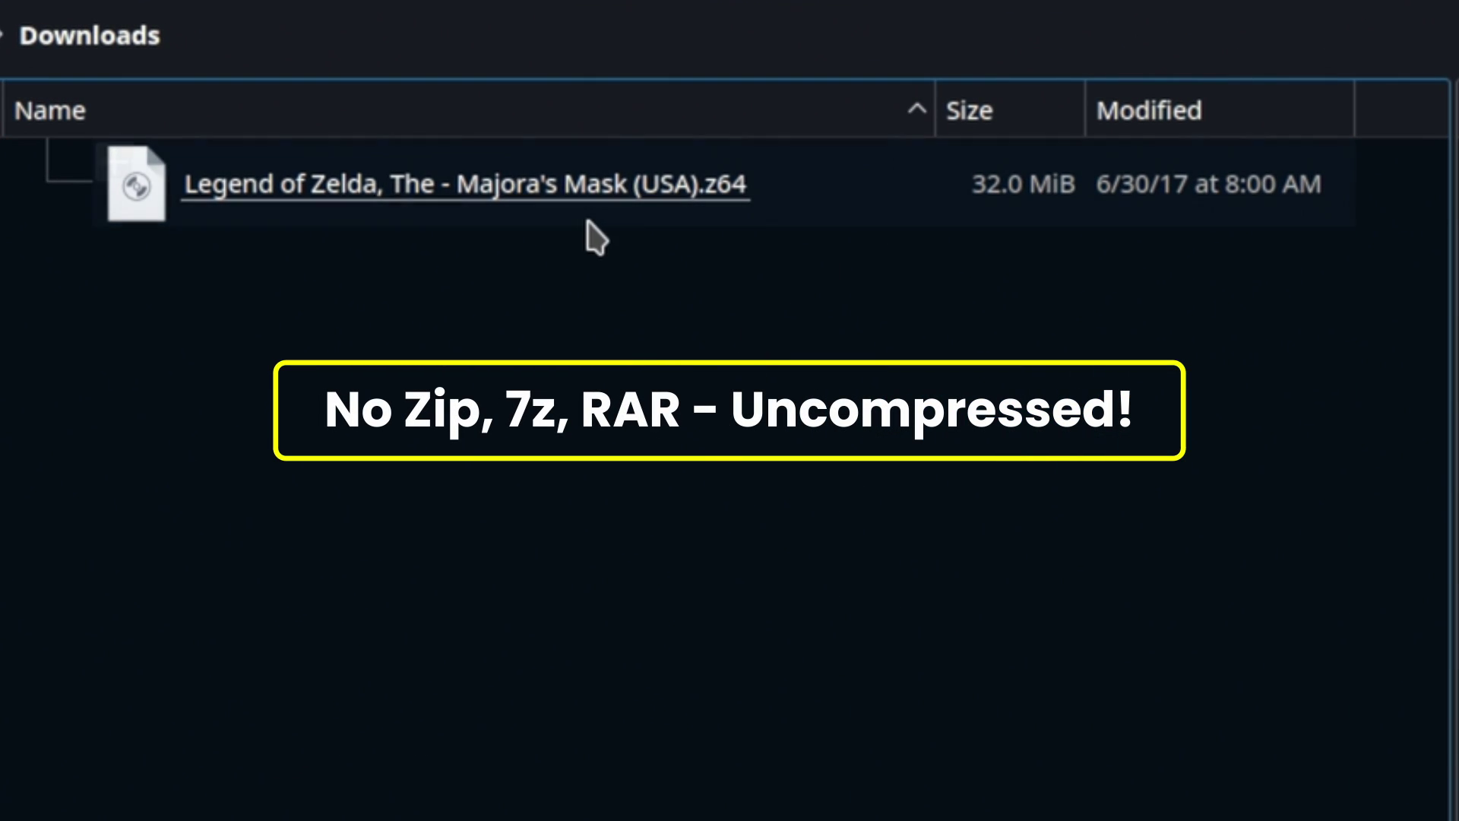
{"action": "left_click", "coordinate": [619, 204]}
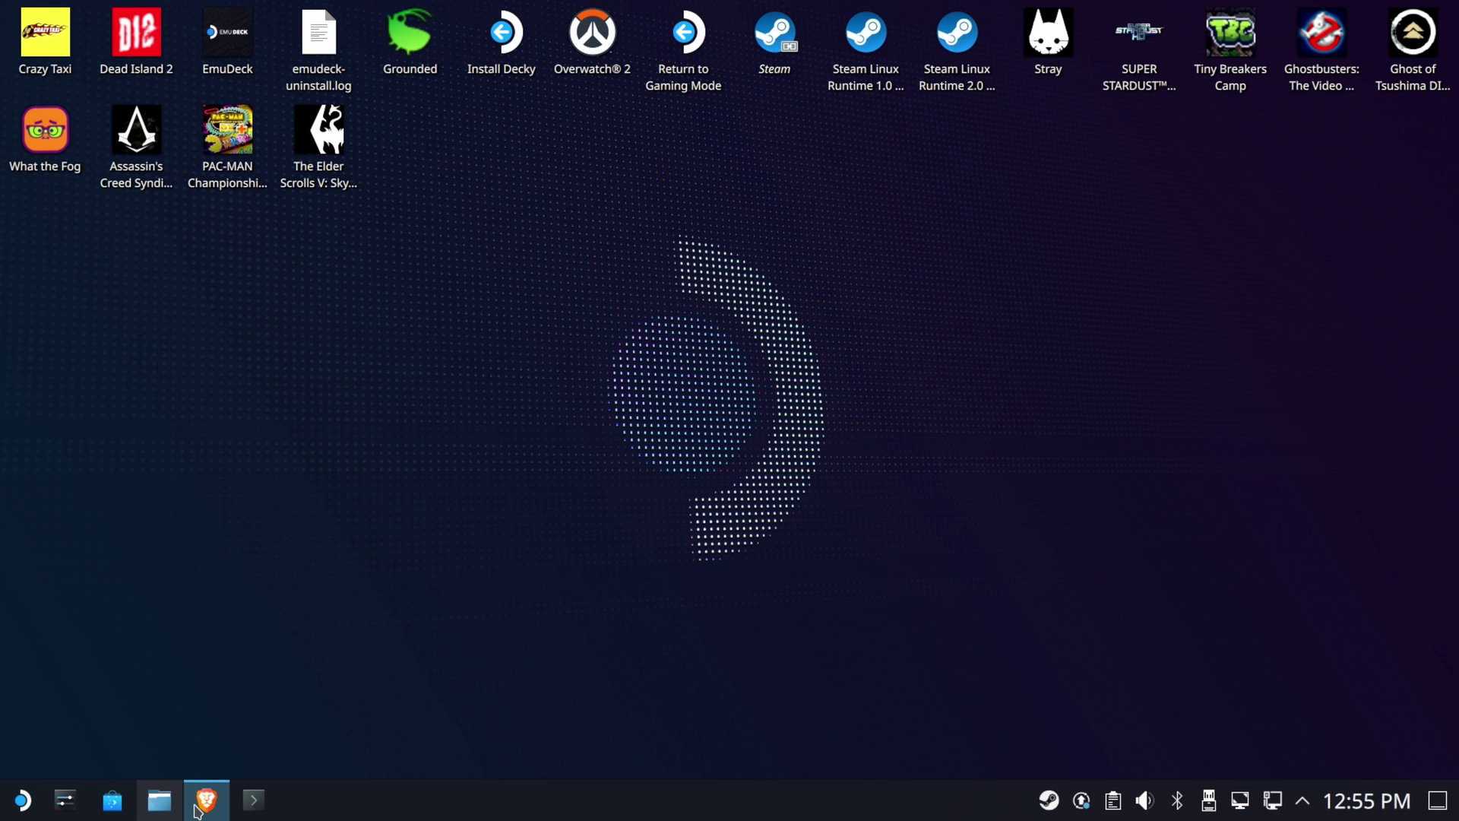
Step: Switch to the Brave browser and download the Linux / Steam Deck build from the 2ship2harkinian releases page into Downloads as 2Ship-Rika-Alfa-Linux.zip
{"action": "left_click", "coordinate": [197, 807]}
{"action": "left_click", "coordinate": [729, 55]}
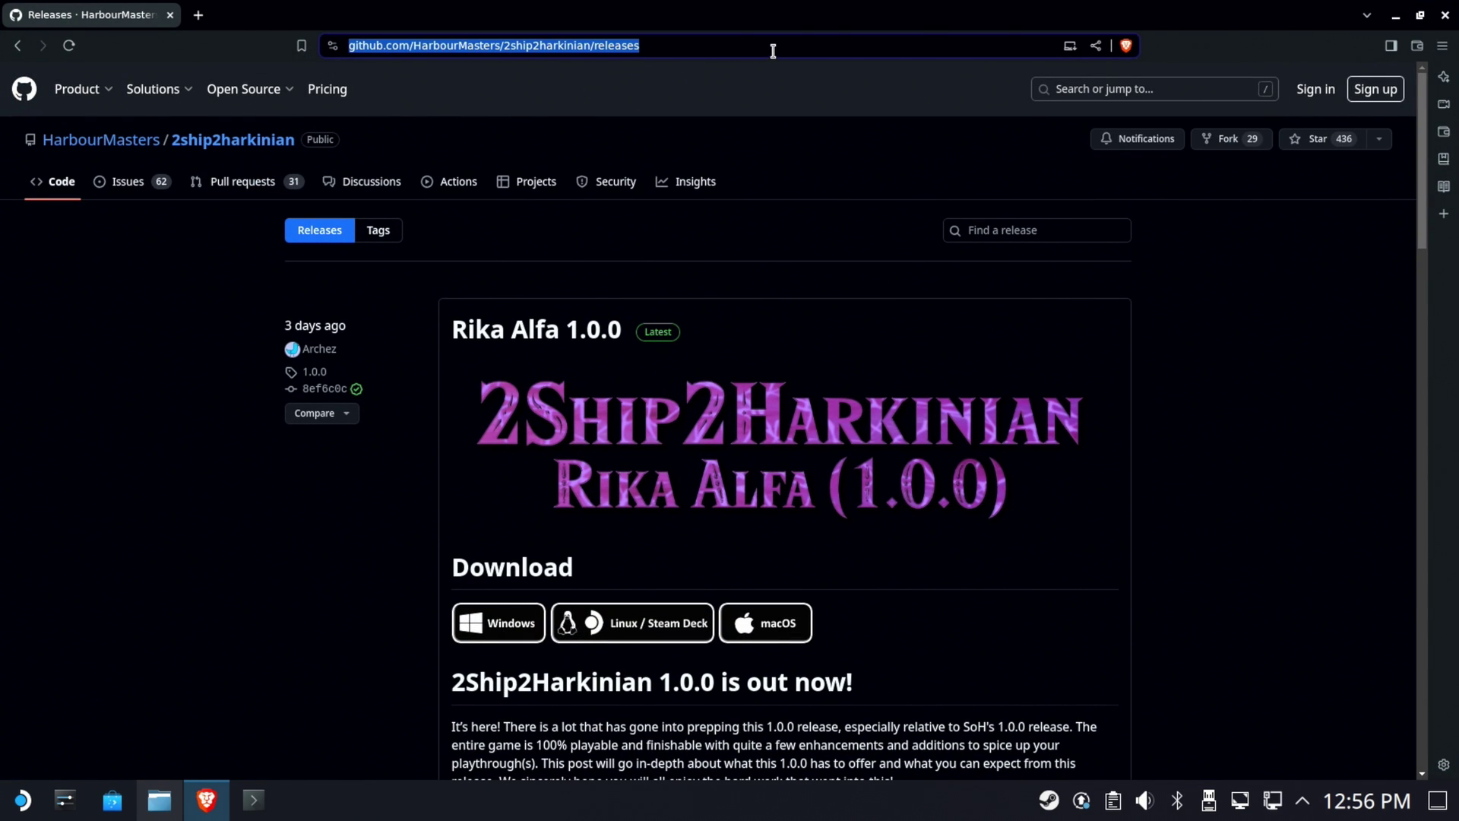
{"action": "left_click_drag", "start_coordinate": [775, 50], "coordinate": [302, 55]}
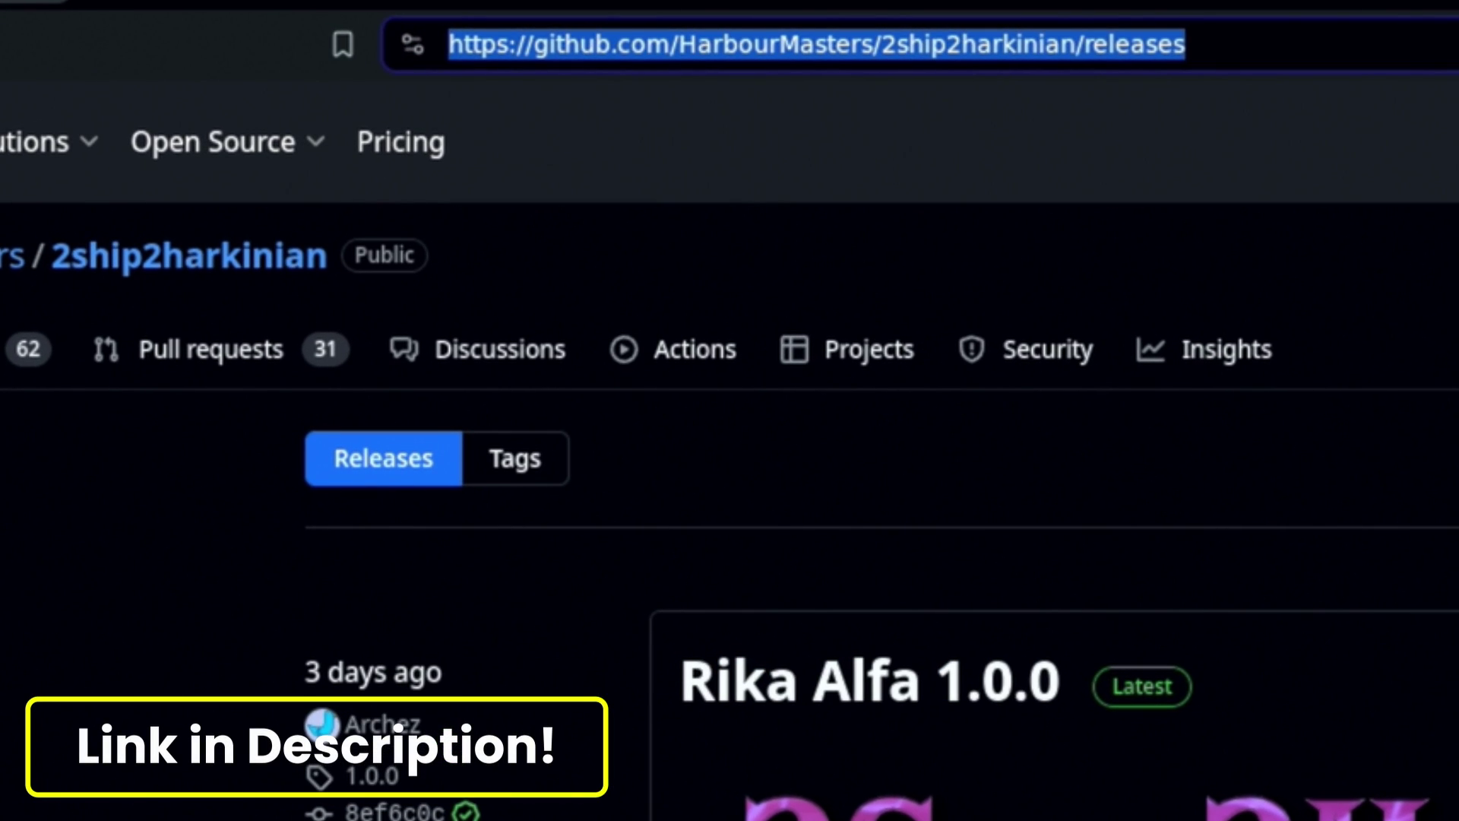
{"action": "left_click", "coordinate": [604, 377]}
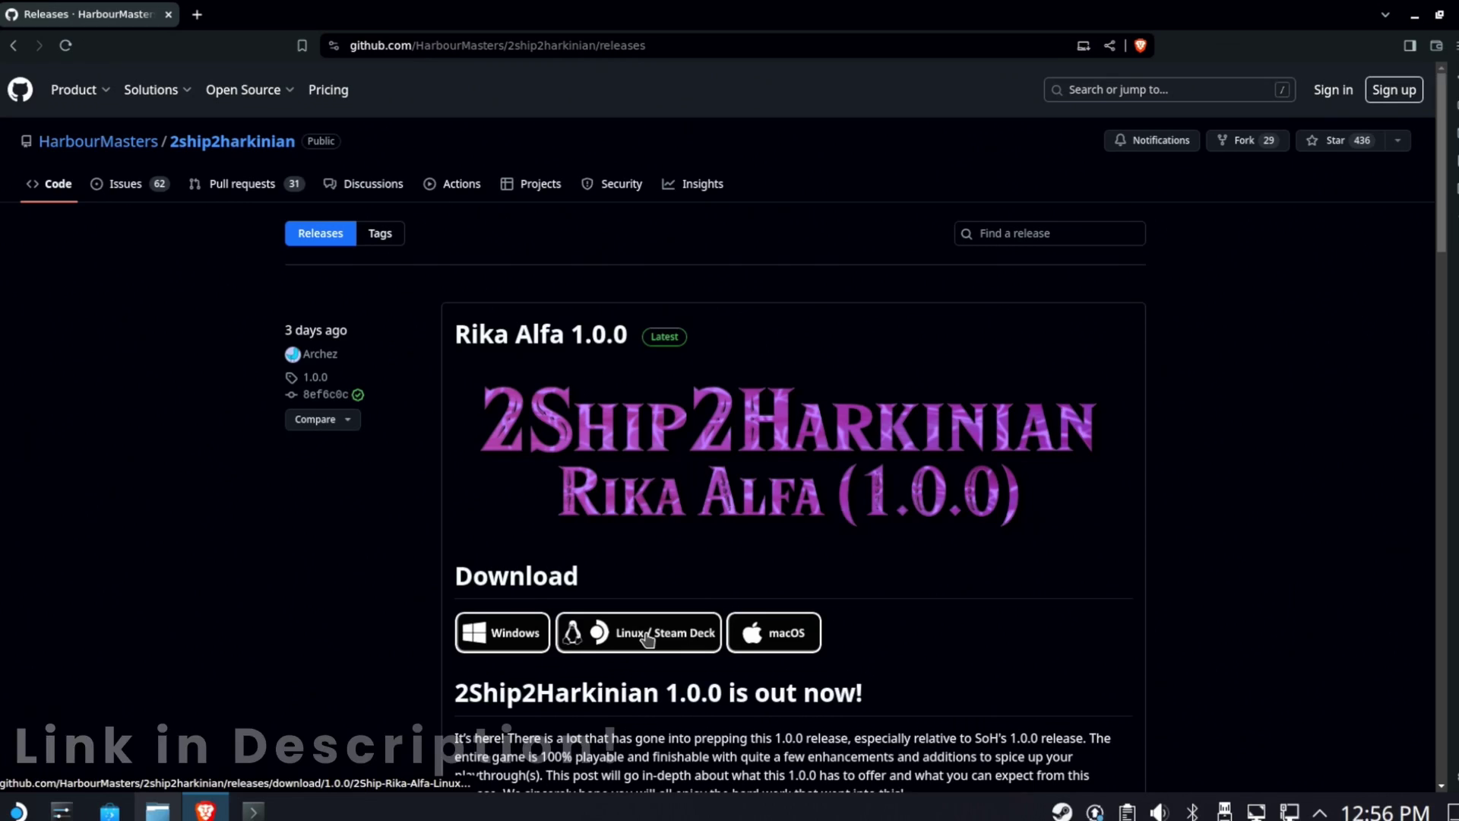
{"action": "left_click", "coordinate": [640, 629]}
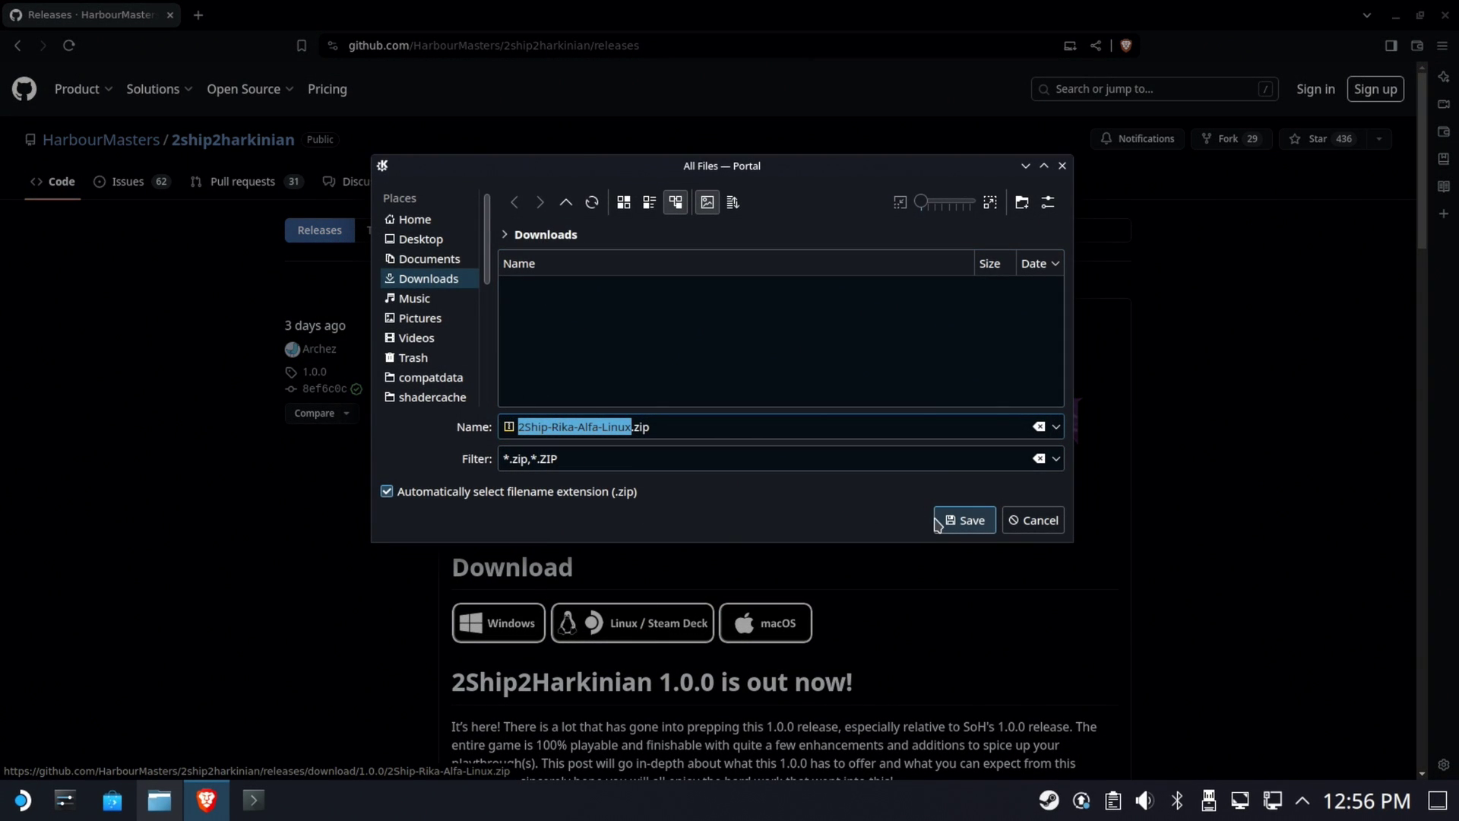
{"action": "left_click", "coordinate": [963, 520]}
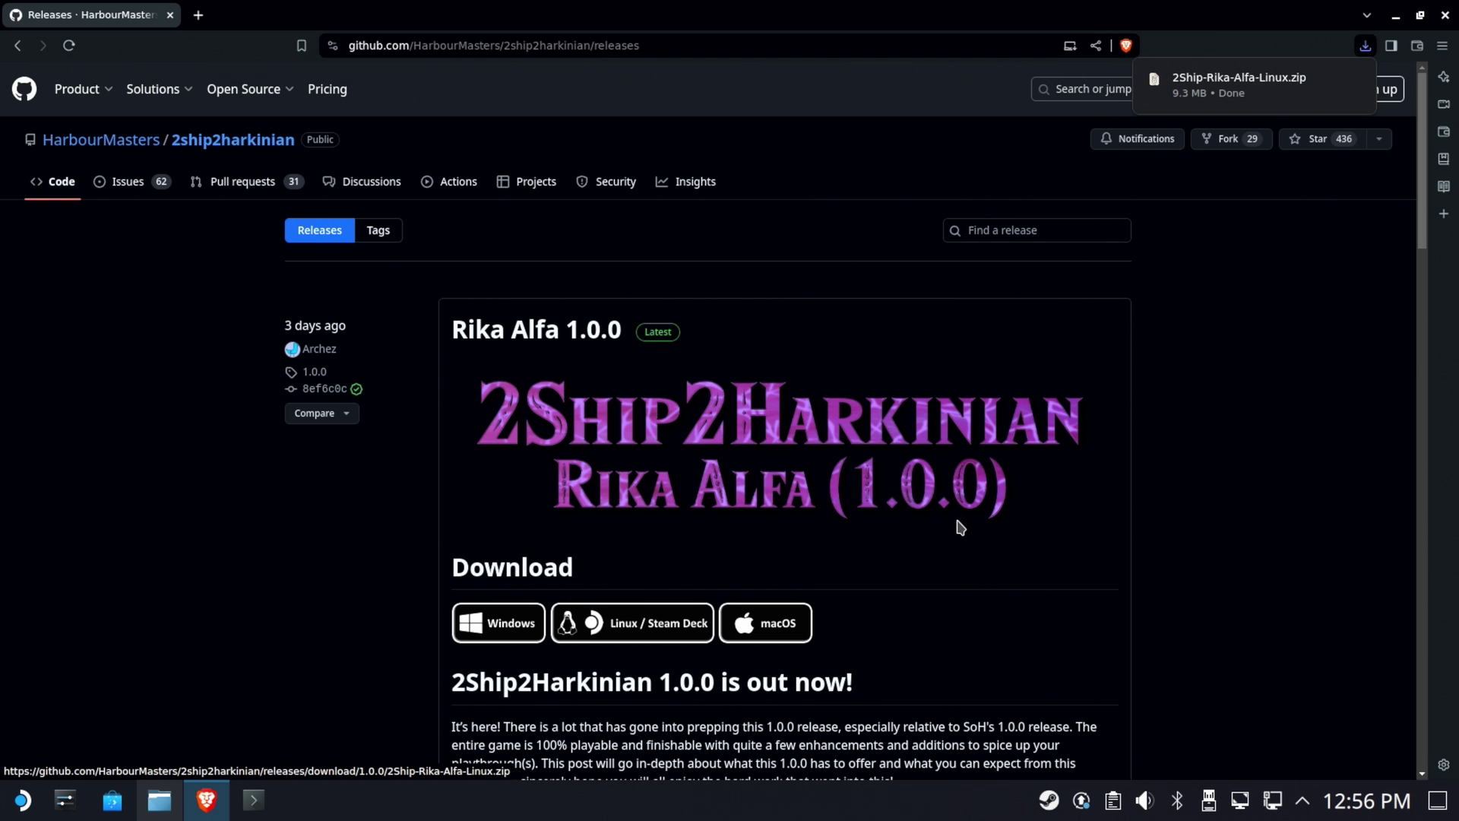
Step: In Dolphin, extract 2Ship-Rika-Alfa-Linux.zip into an autodetected subfolder of Downloads and move the zip file to the trash
{"action": "left_click", "coordinate": [159, 799]}
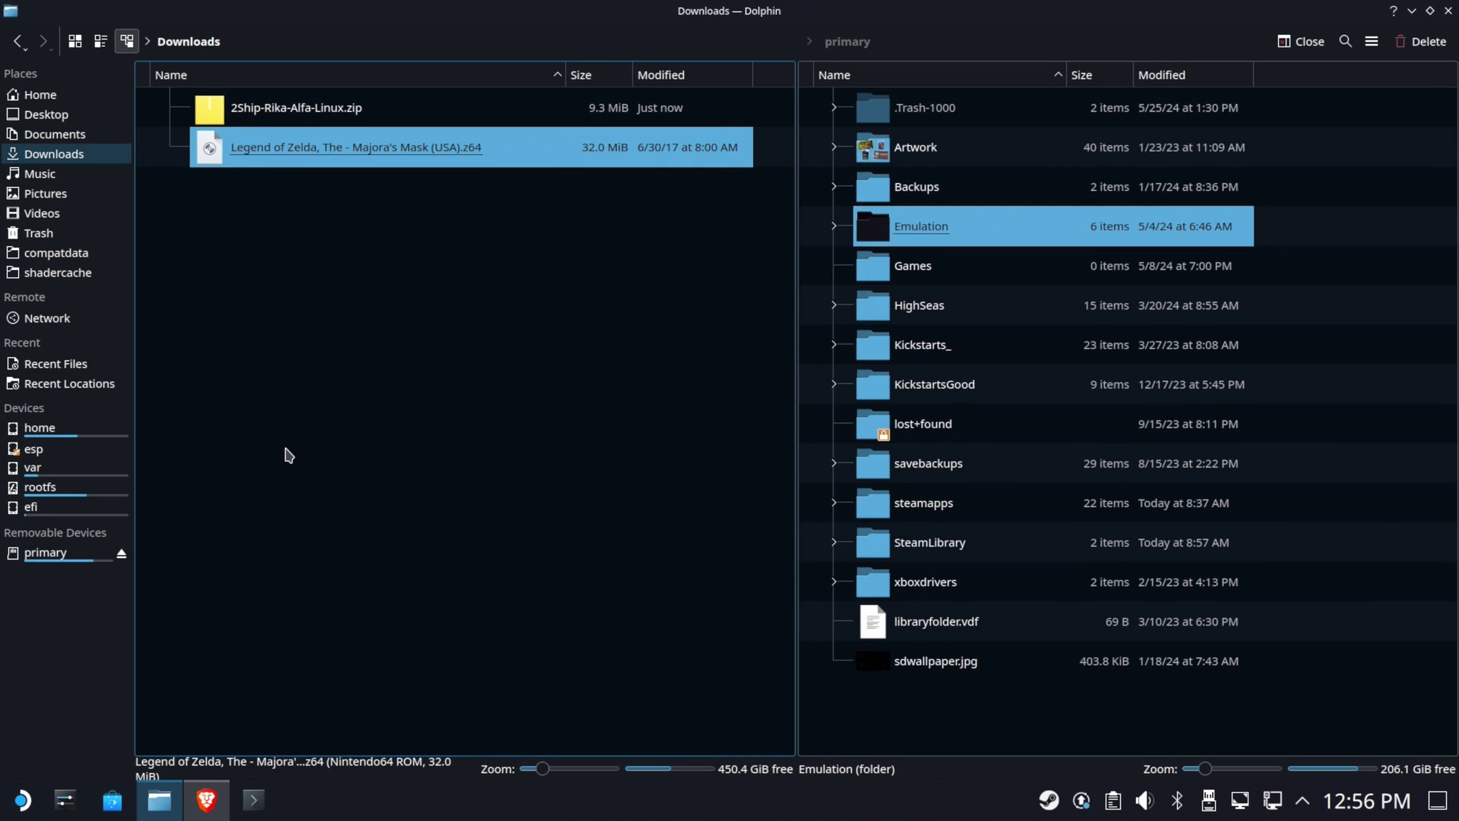
{"action": "right_click", "coordinate": [289, 110]}
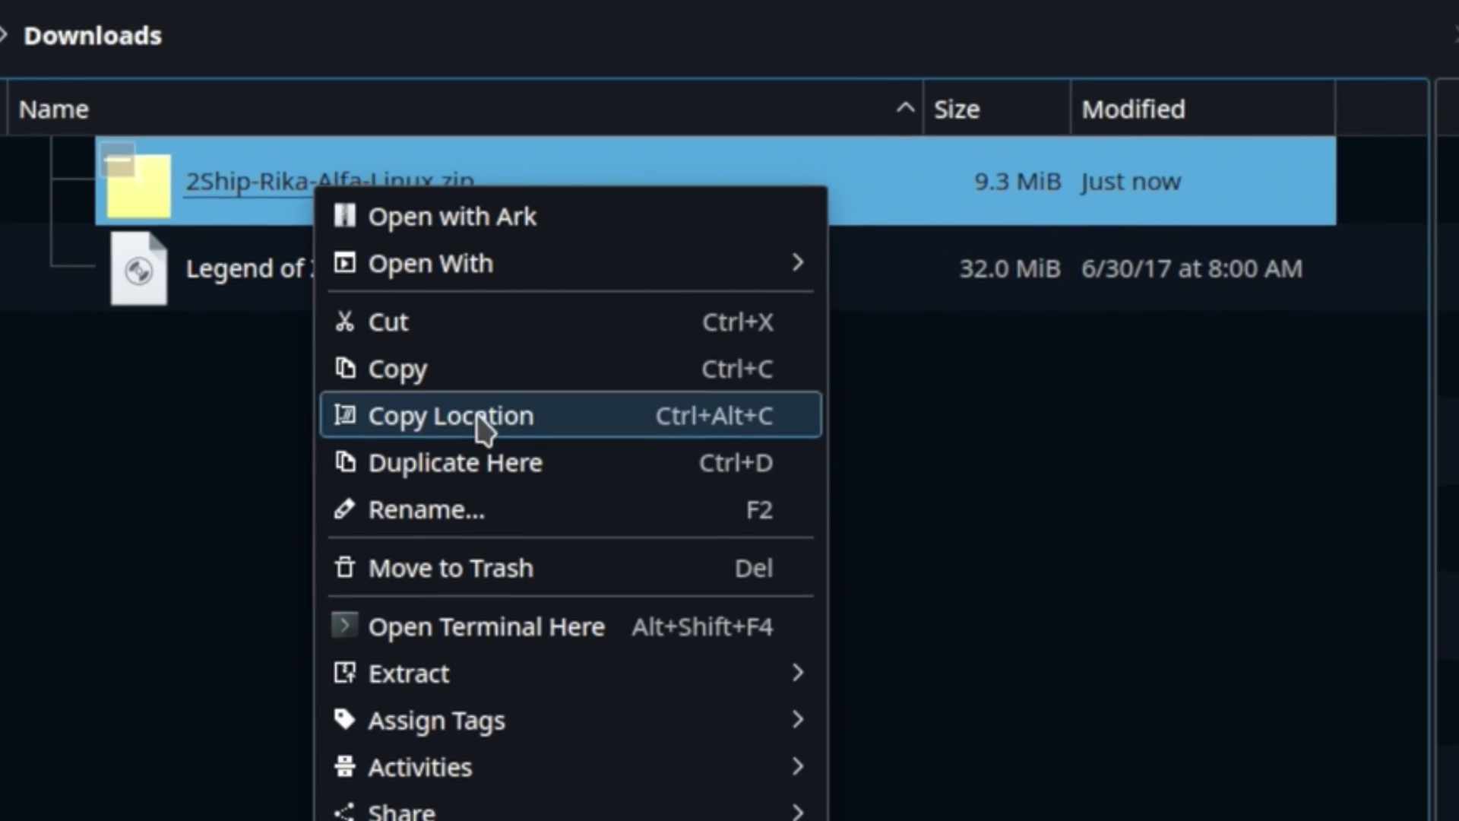
{"action": "mouse_move", "coordinate": [500, 668]}
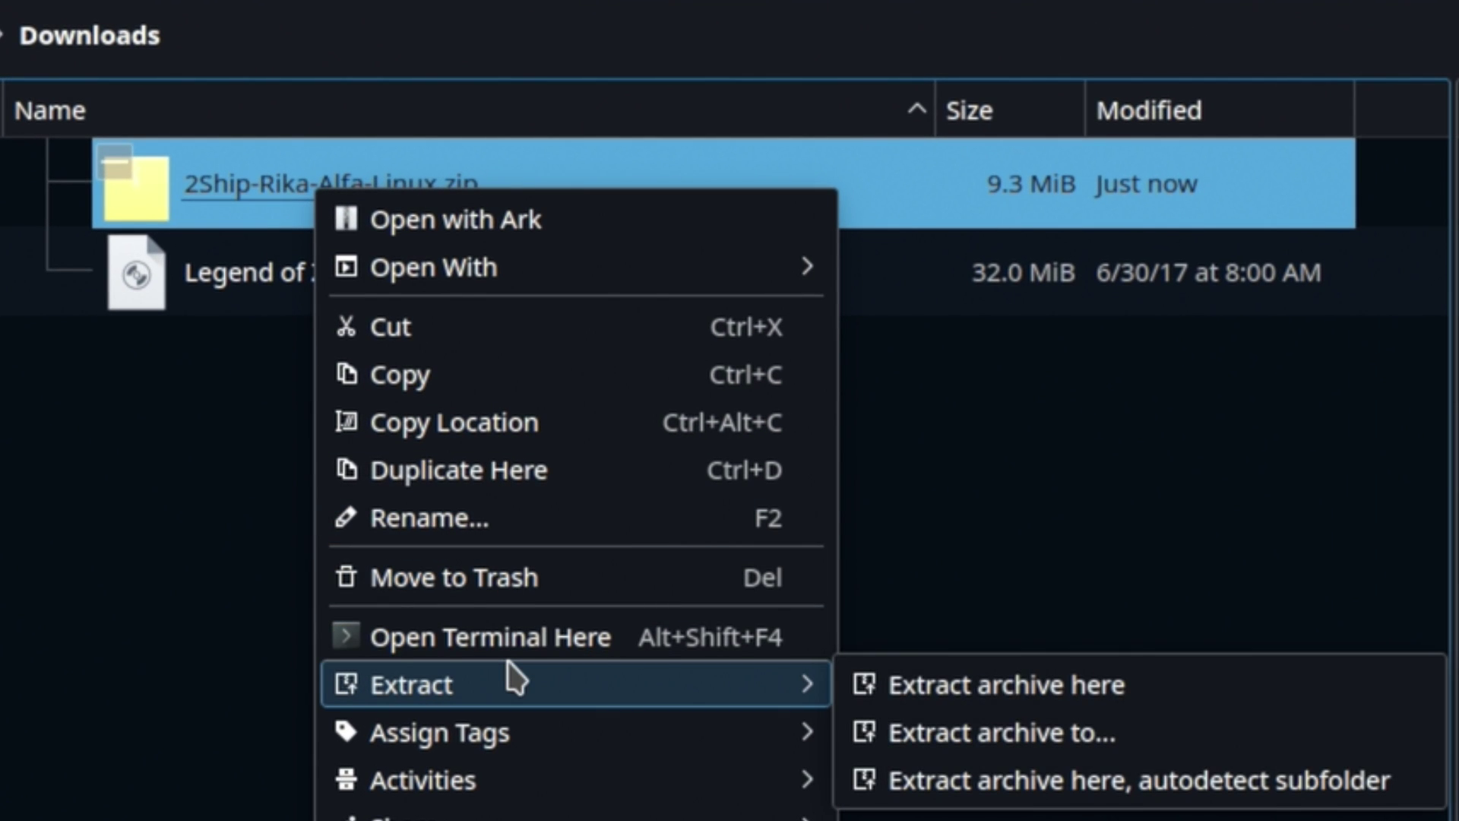
{"action": "left_click", "coordinate": [1032, 766]}
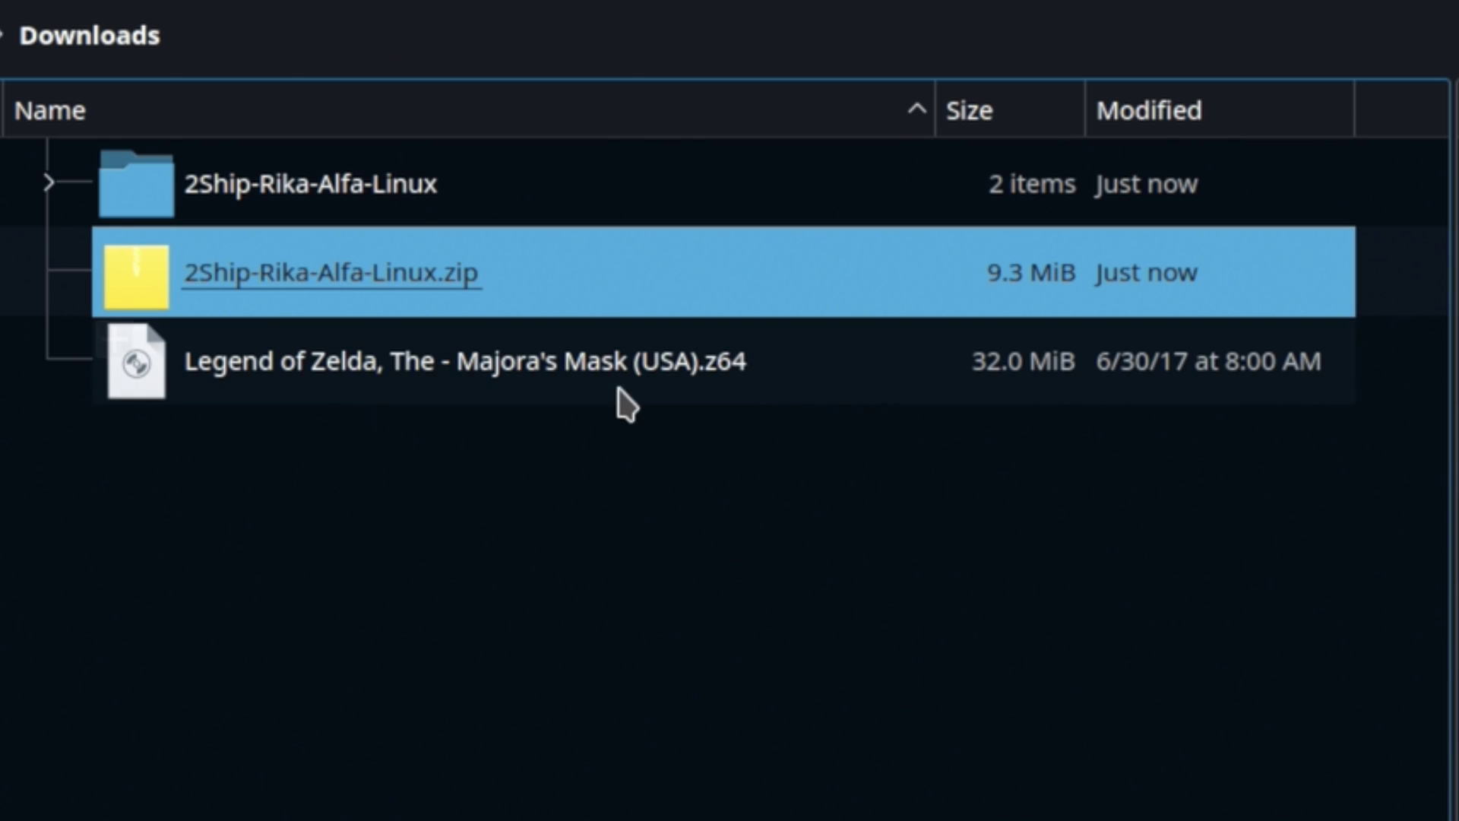
{"action": "right_click", "coordinate": [413, 304]}
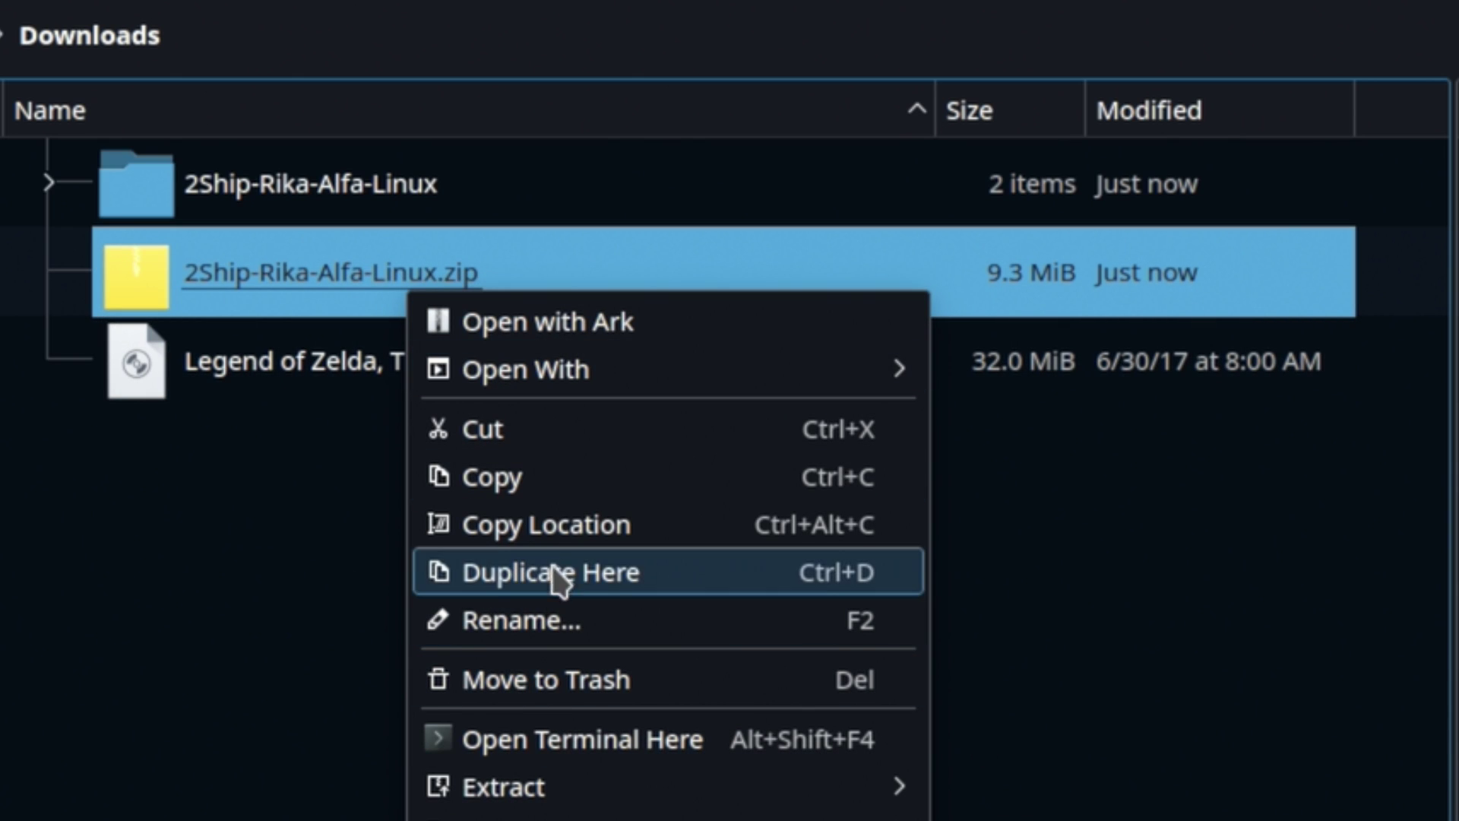
{"action": "left_click", "coordinate": [532, 679]}
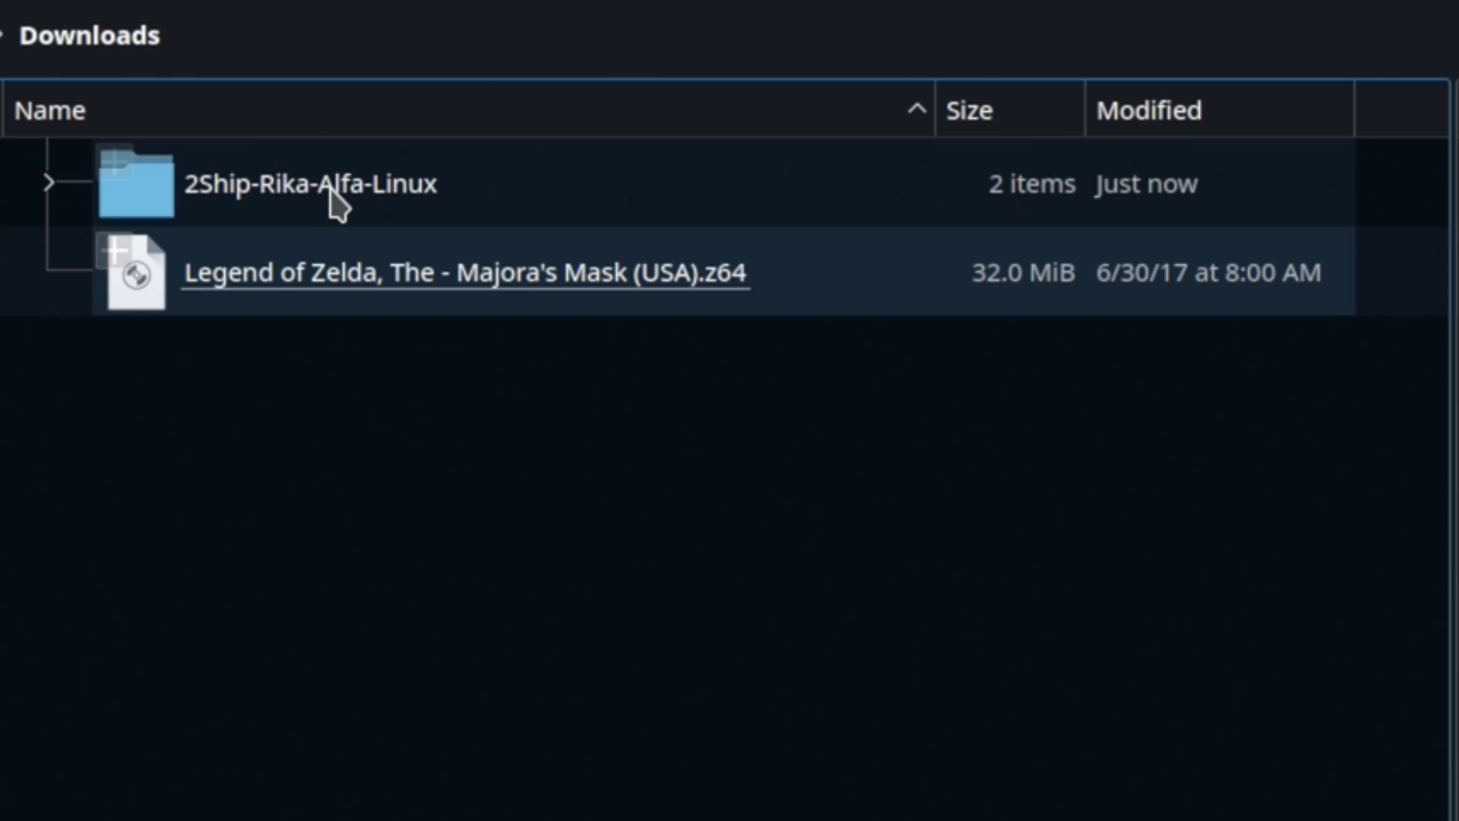
Step: Execute 2ship.appimage from the 2Ship-Rika-Alfa-Linux folder and dismiss the missing ROM notice
{"action": "double_click", "coordinate": [311, 172]}
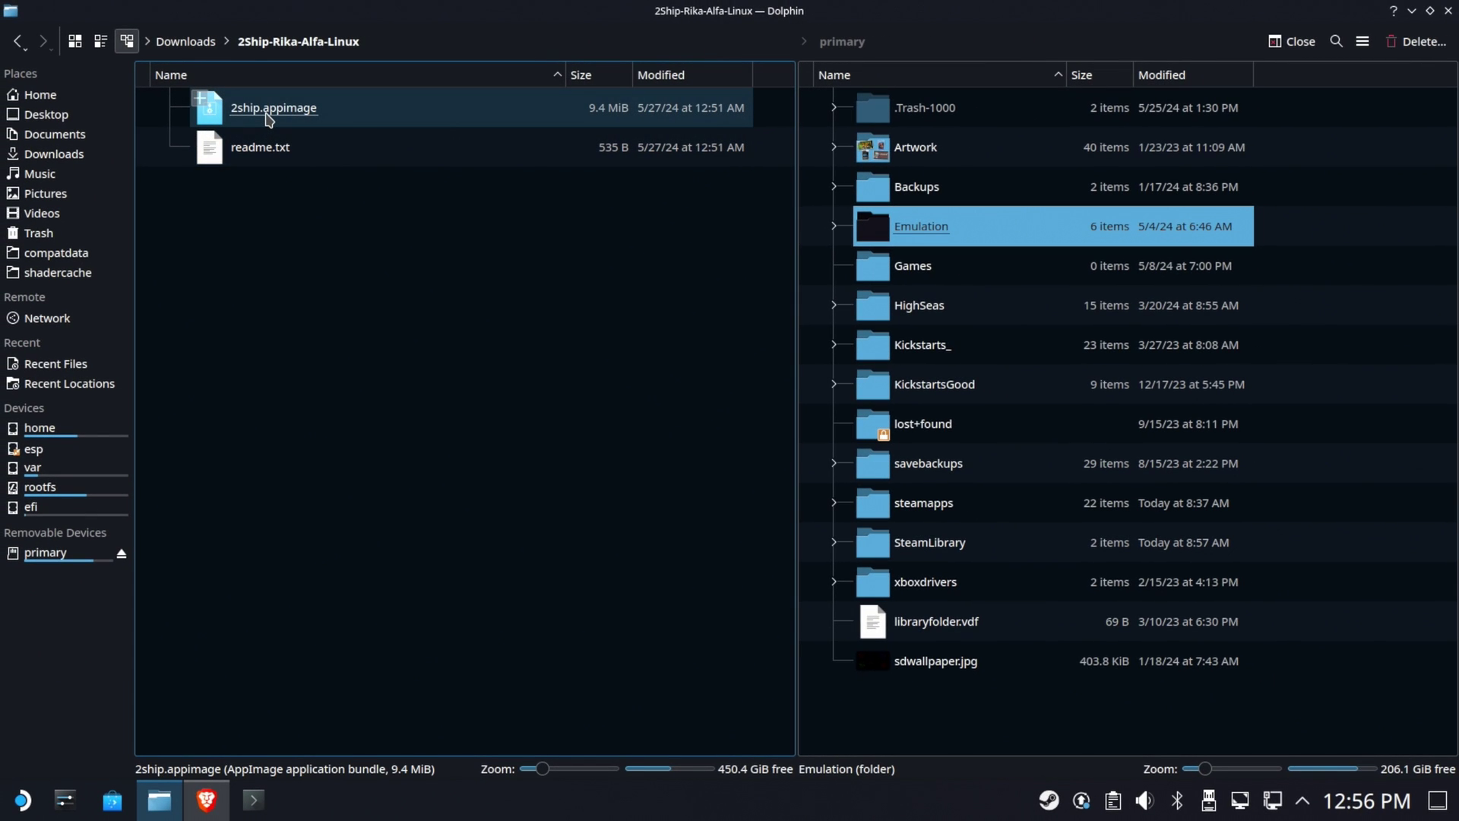
{"action": "double_click", "coordinate": [271, 107]}
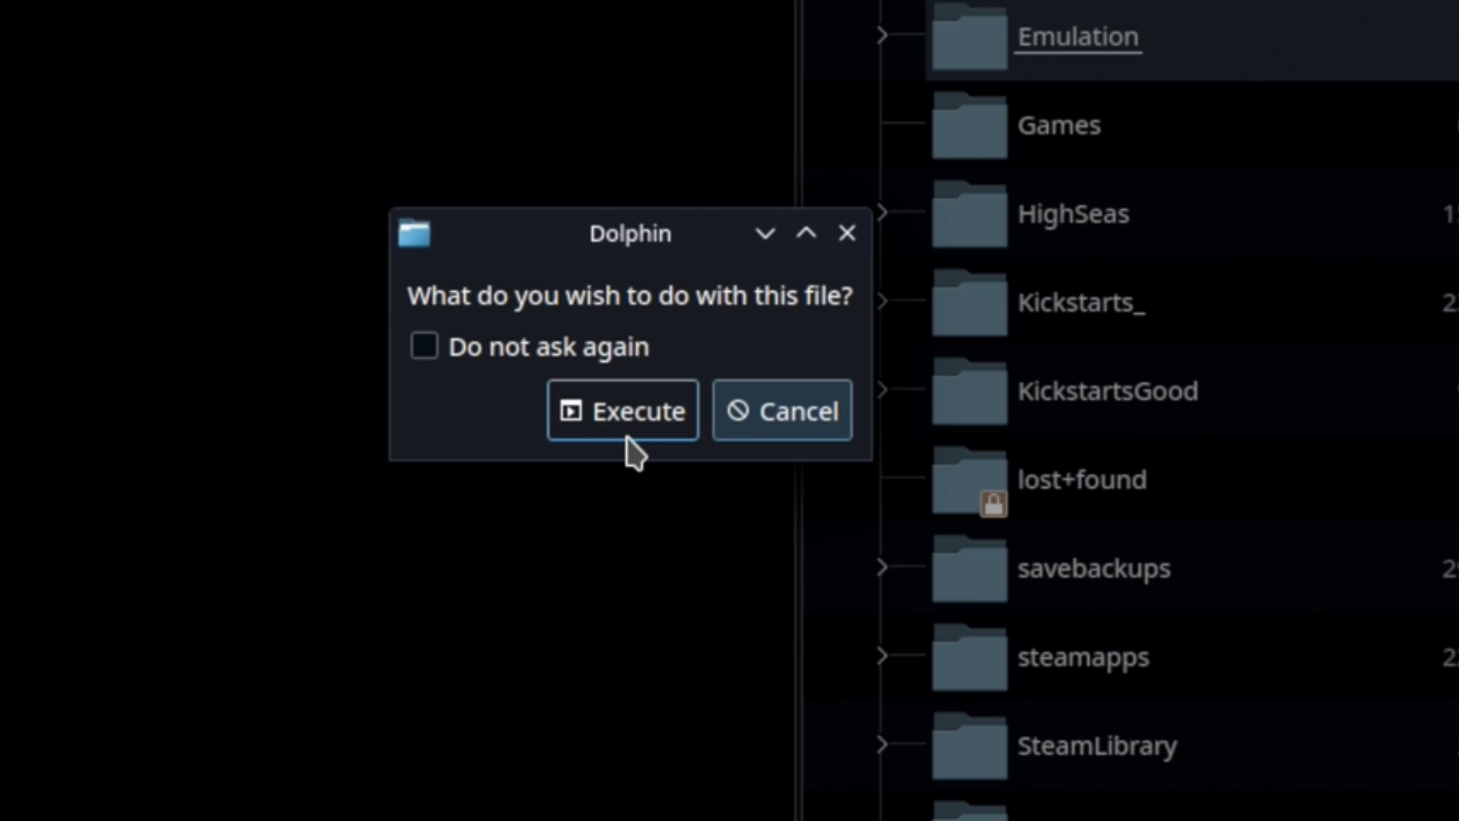
{"action": "left_click", "coordinate": [620, 433]}
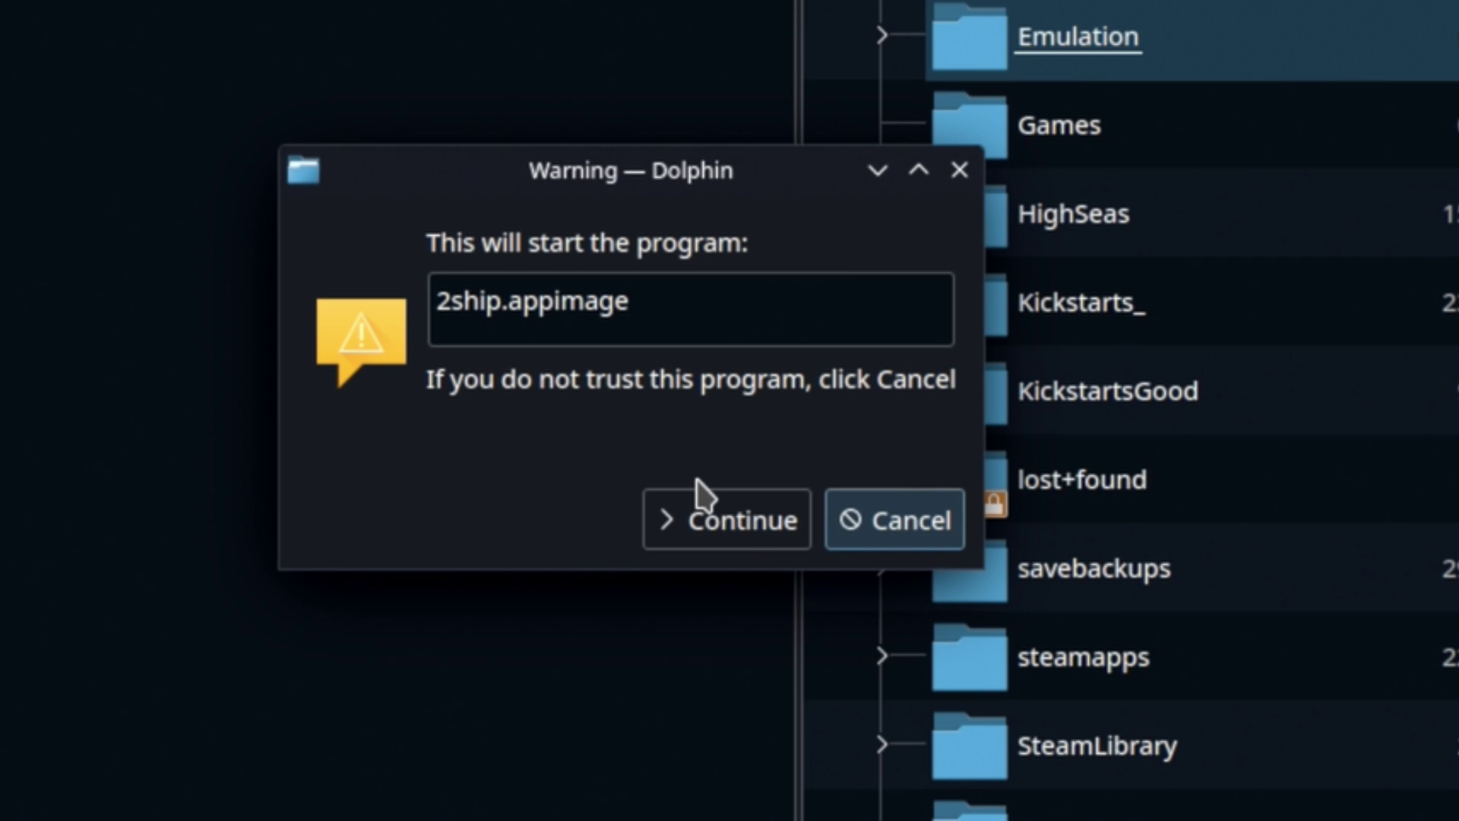
{"action": "left_click", "coordinate": [714, 523]}
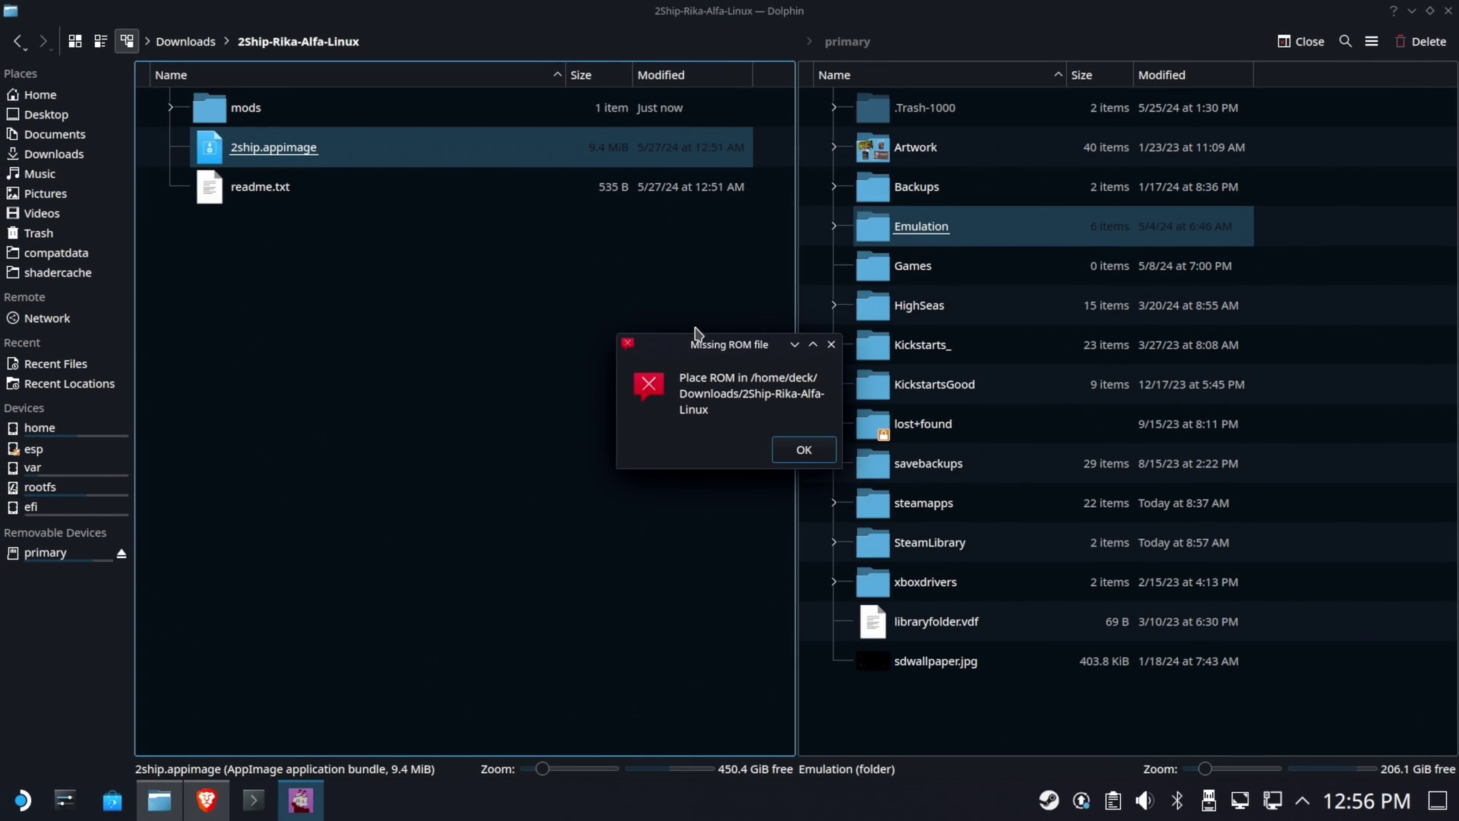
{"action": "key", "text": "Return"}
{"action": "left_click", "coordinate": [582, 275]}
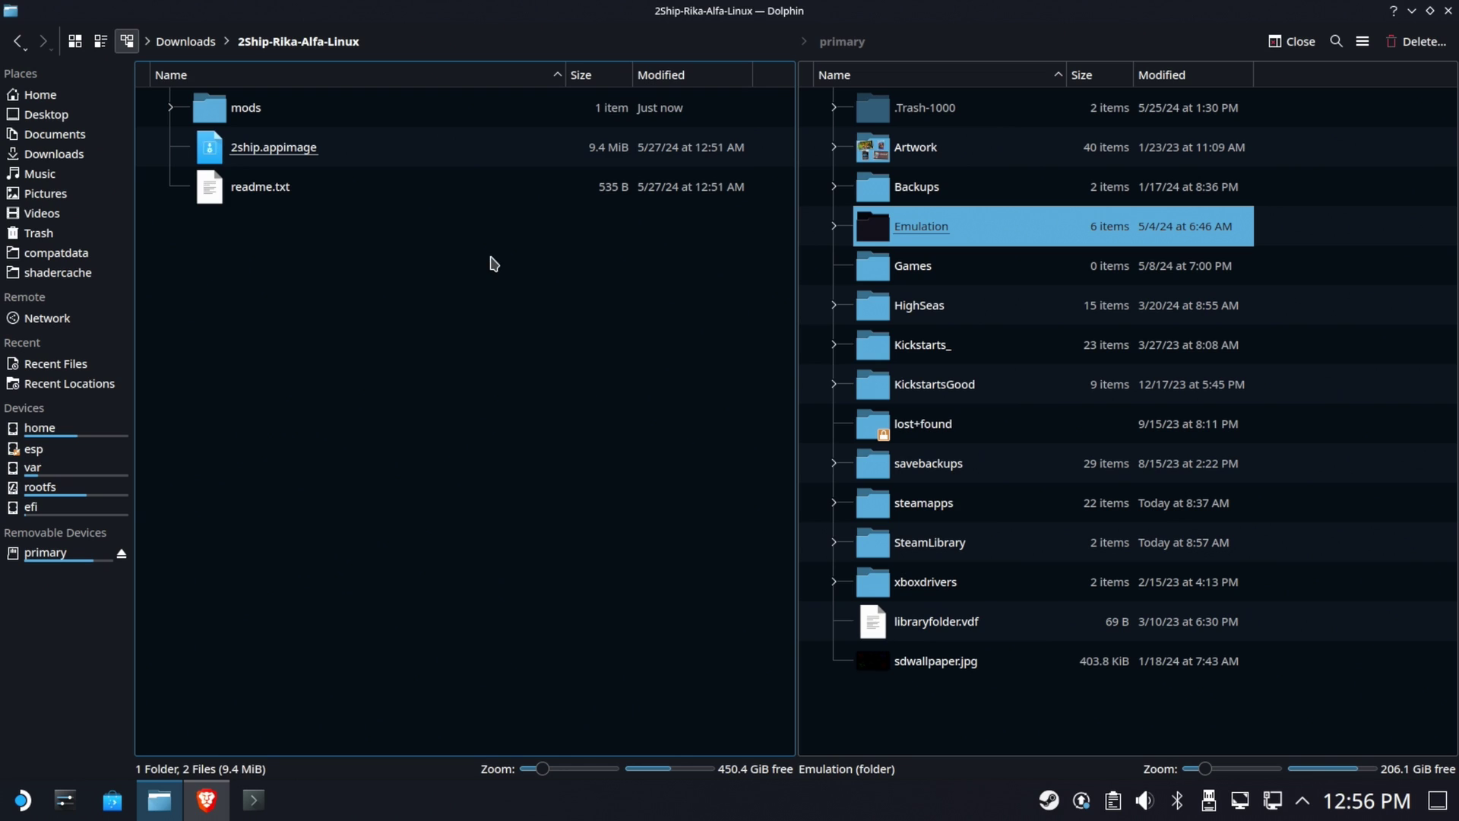
Step: Move the Legend of Zelda Majora's Mask .z64 ROM from Downloads into the 2Ship-Rika-Alfa-Linux folder
{"action": "left_click", "coordinate": [212, 43]}
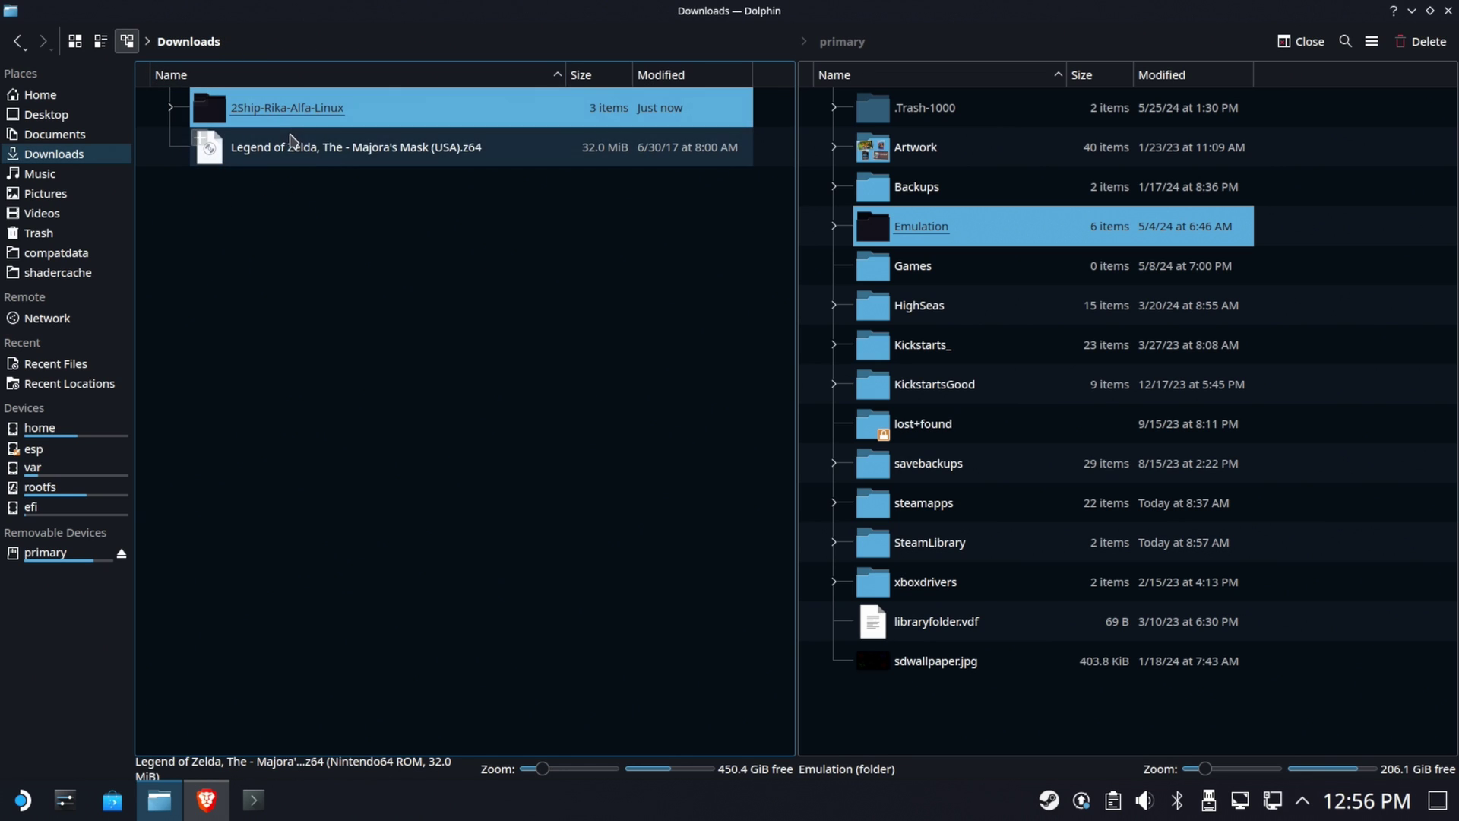
{"action": "left_click_drag", "start_coordinate": [325, 152], "coordinate": [298, 112]}
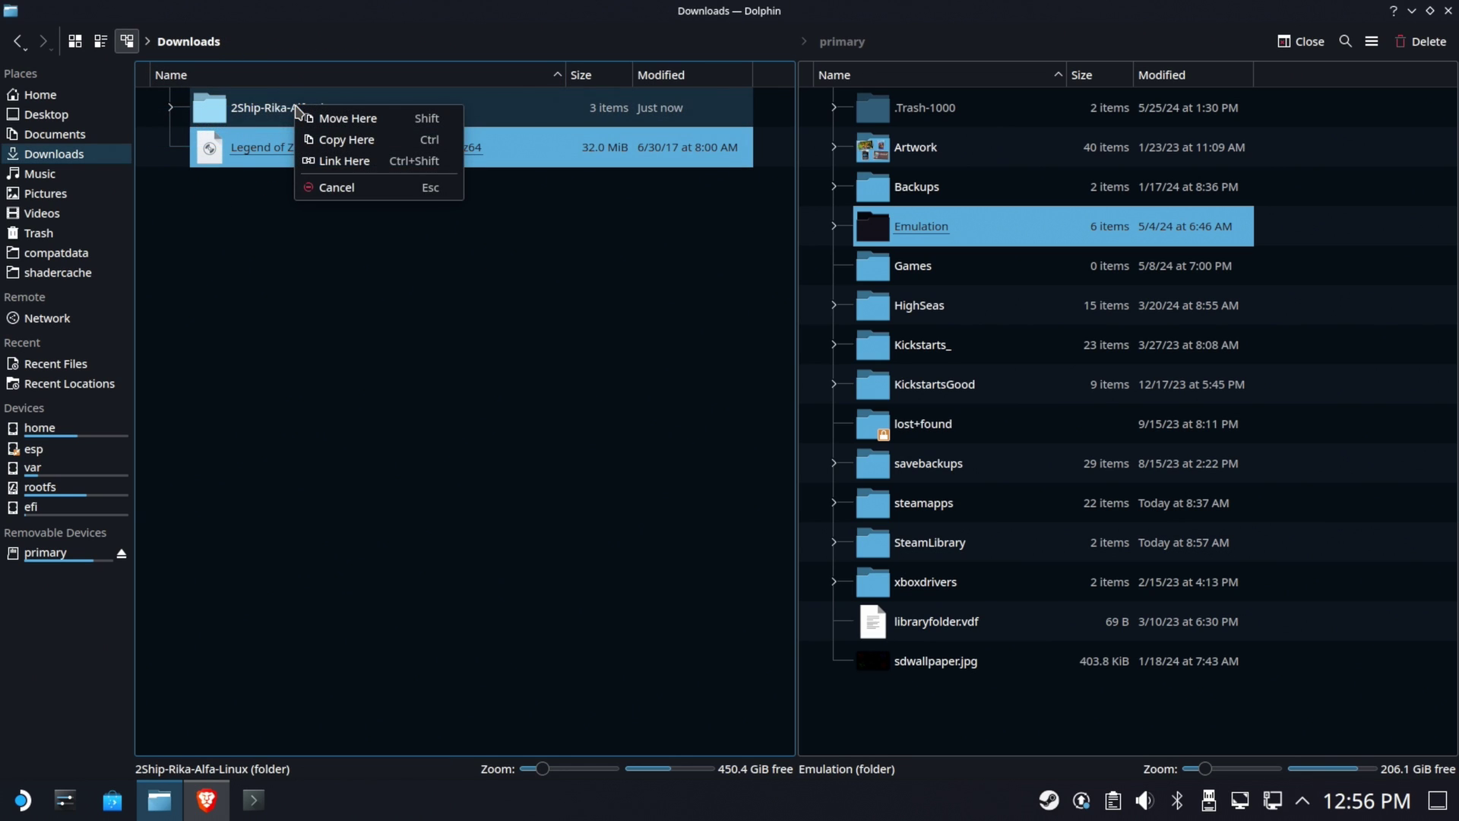
{"action": "left_click", "coordinate": [334, 119]}
Step: Execute 2ship.appimage in the 2Ship-Rika-Alfa-Linux folder again and let it generate the OTR file and start the game
{"action": "double_click", "coordinate": [329, 119]}
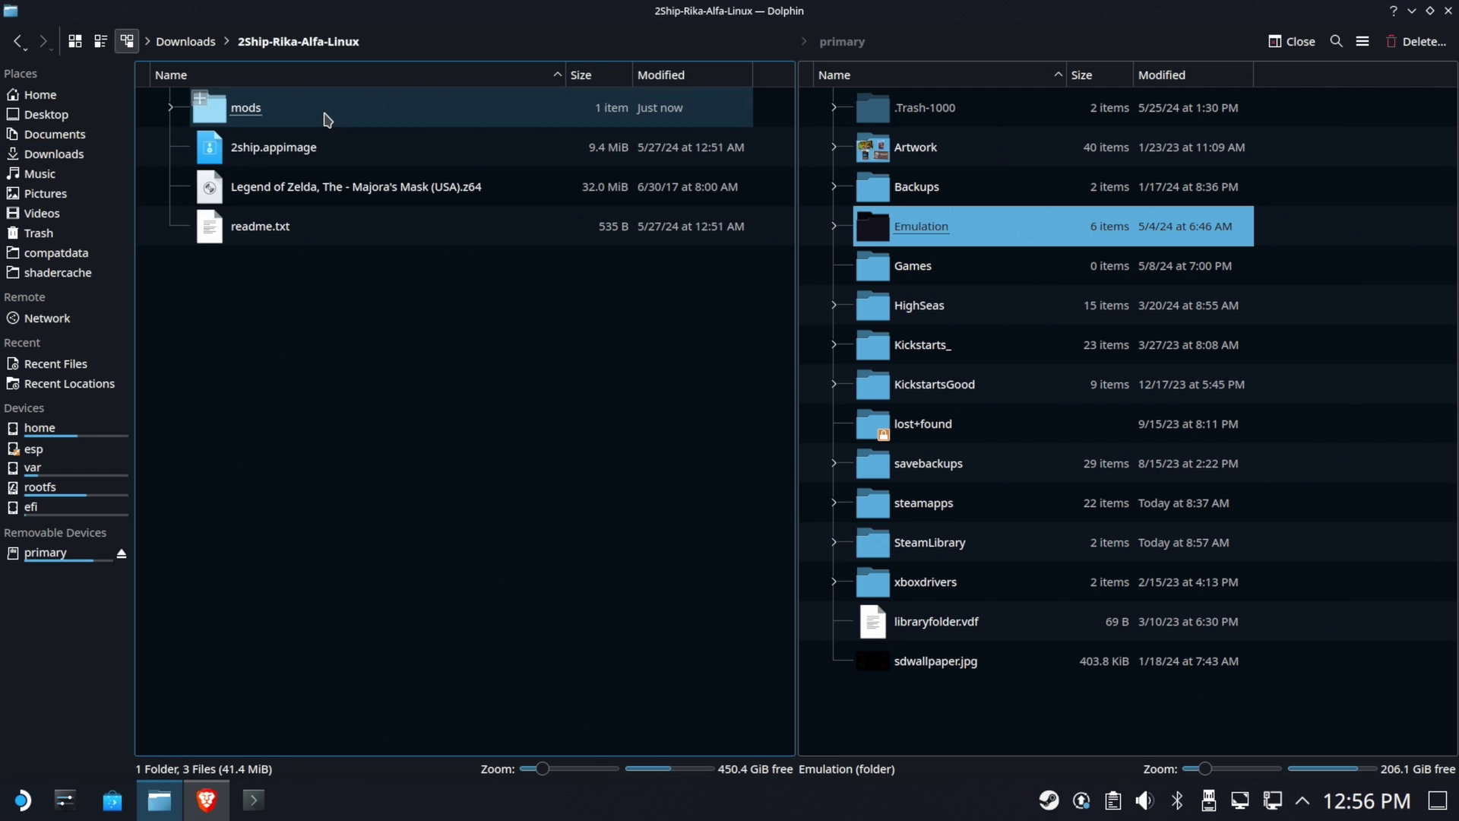
{"action": "left_click", "coordinate": [267, 157]}
{"action": "double_click", "coordinate": [268, 157]}
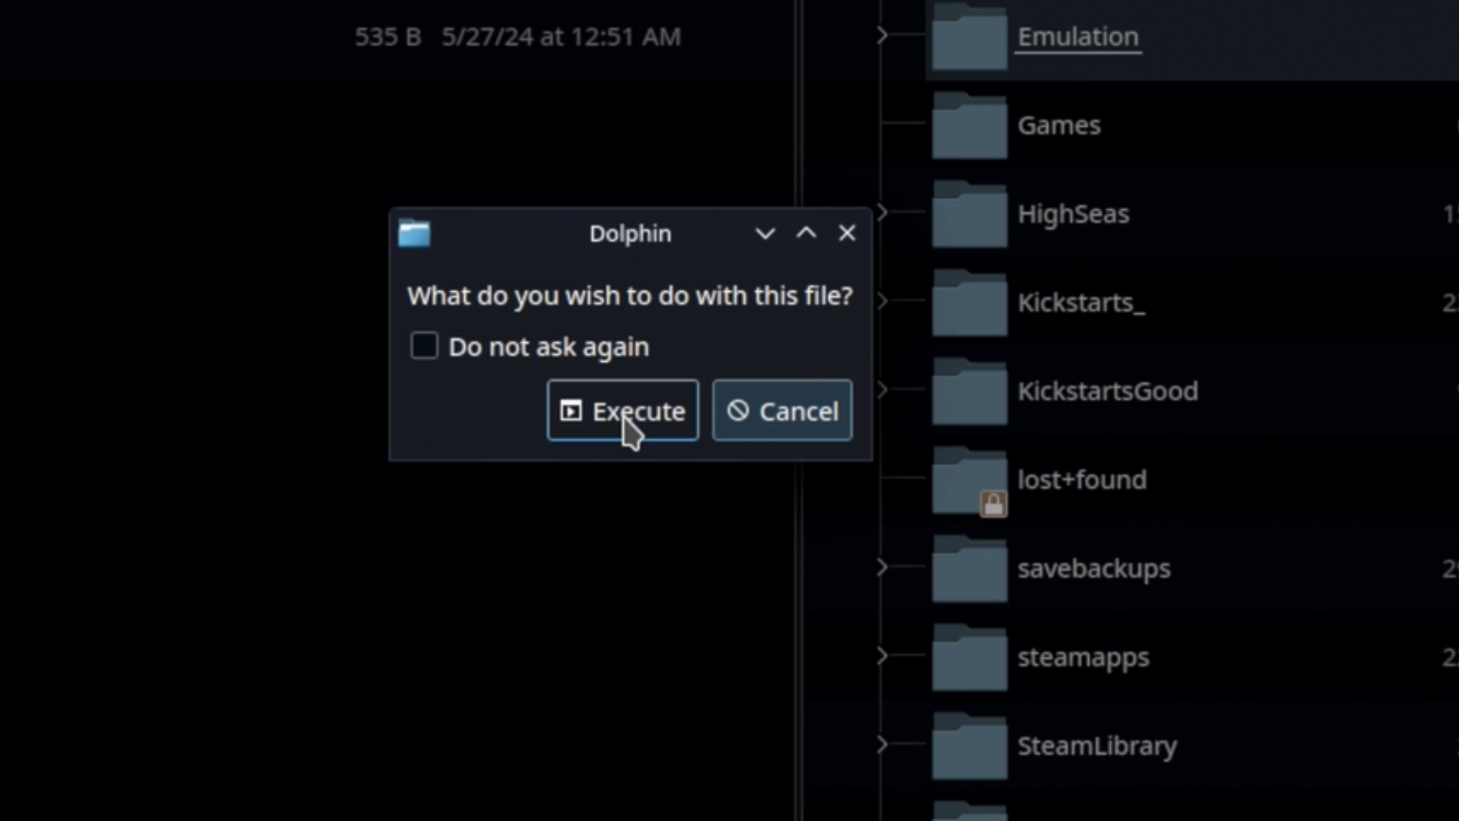
{"action": "left_click", "coordinate": [625, 419]}
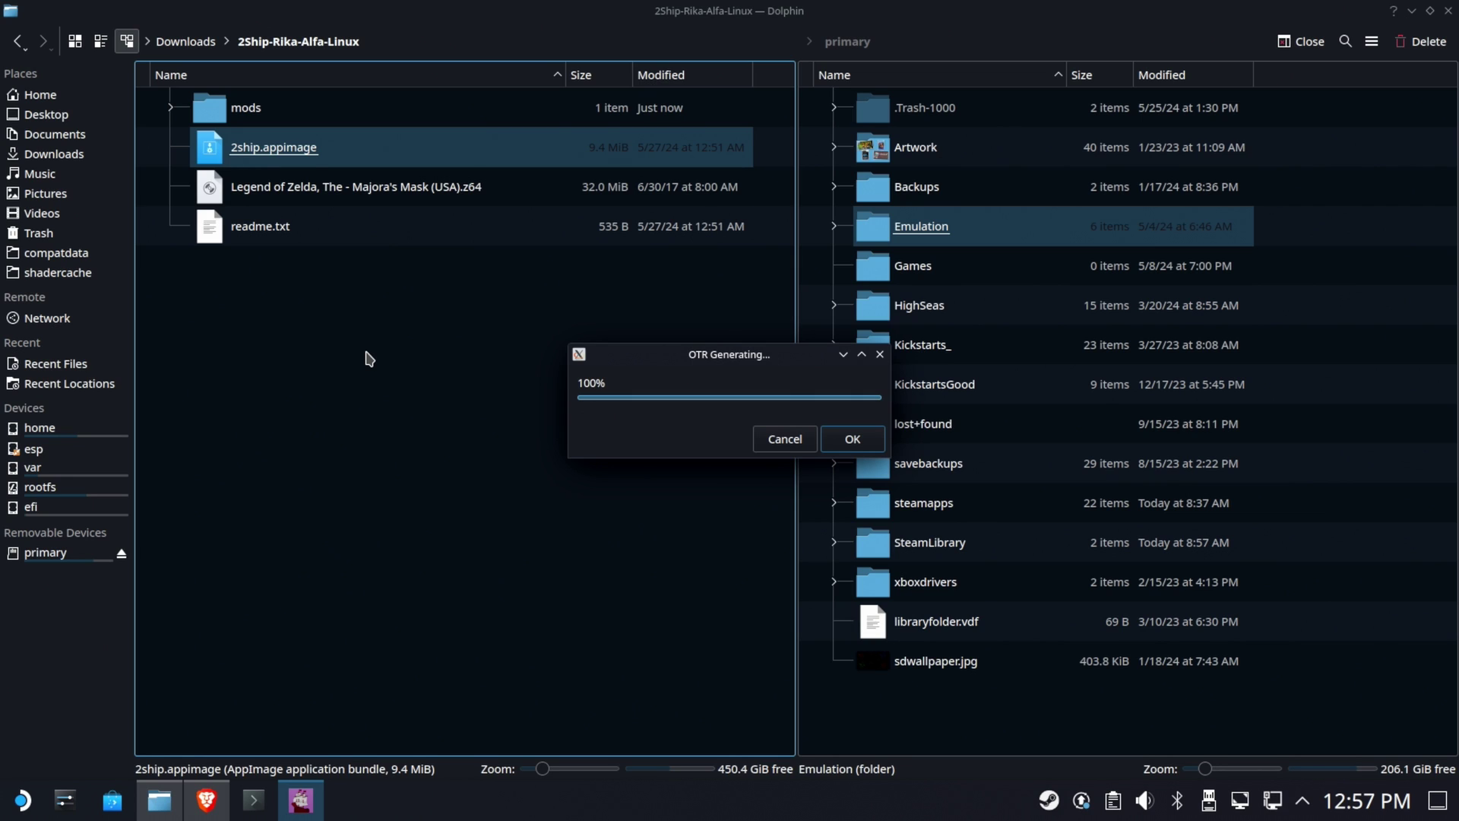
{"action": "key", "text": "Return"}
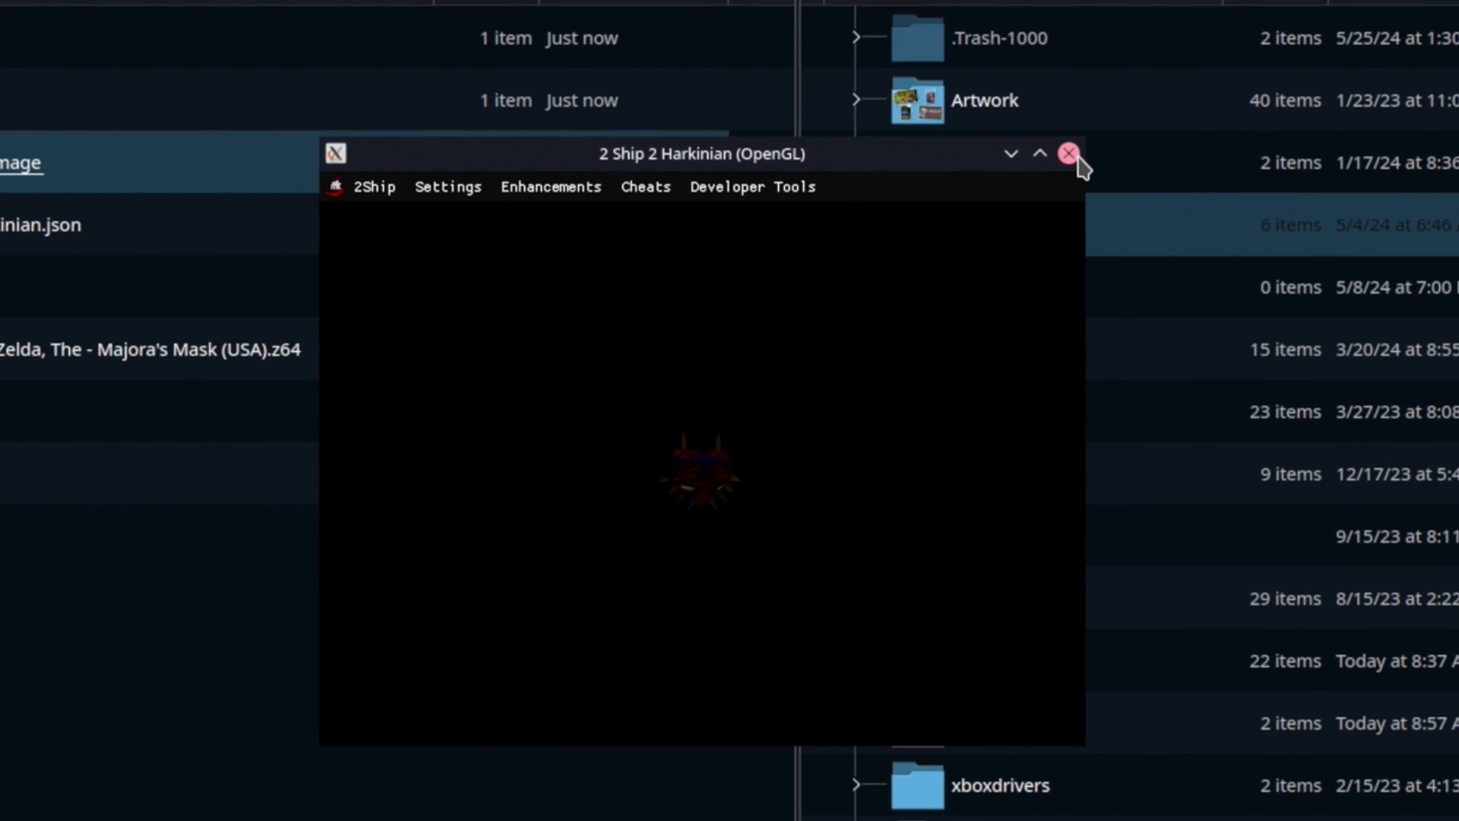
Step: View the graphics settings of 2 Ship 2 Harkinian and close the game window
{"action": "left_click", "coordinate": [468, 196]}
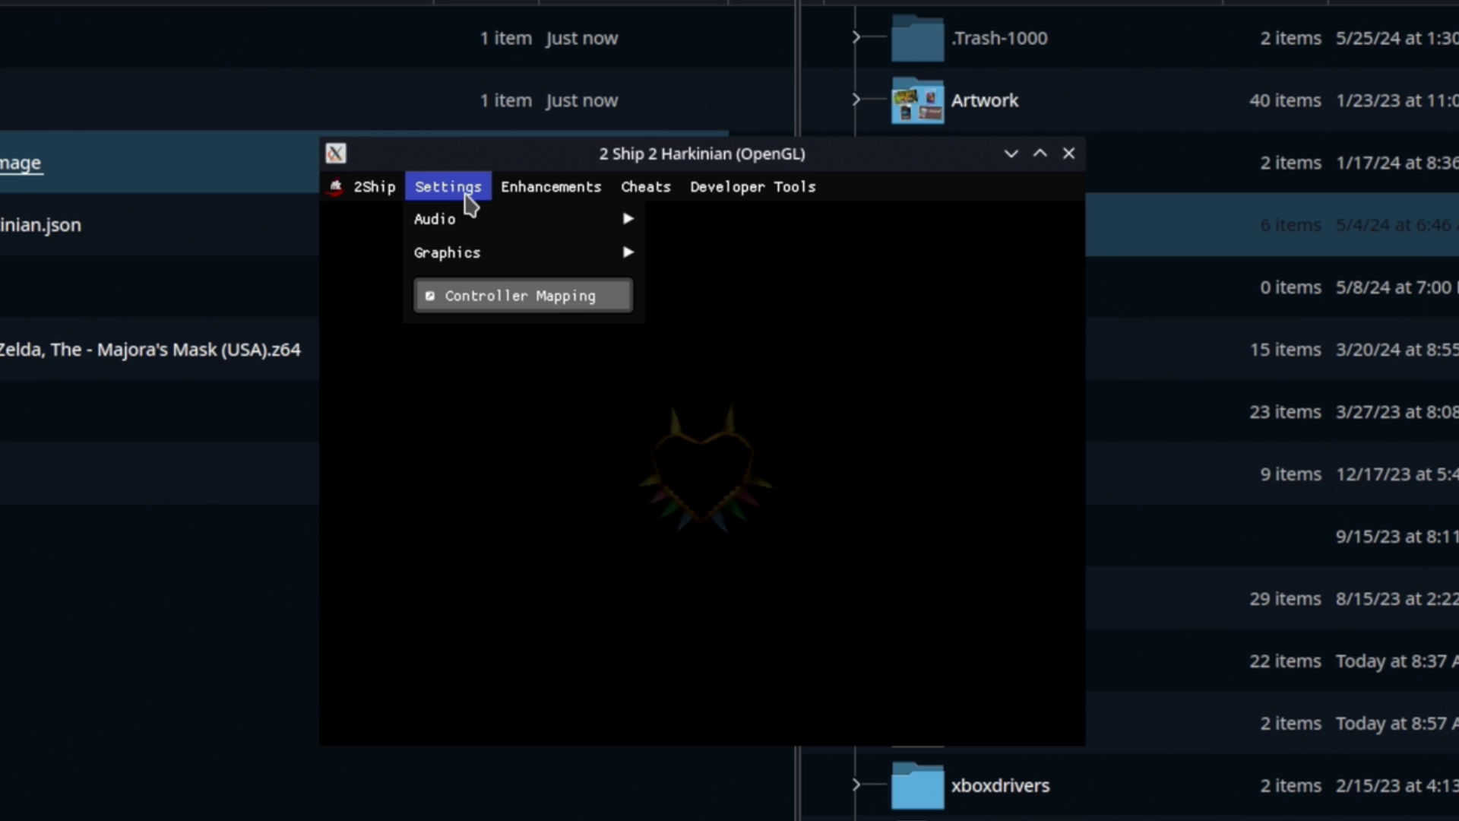
{"action": "mouse_move", "coordinate": [499, 263]}
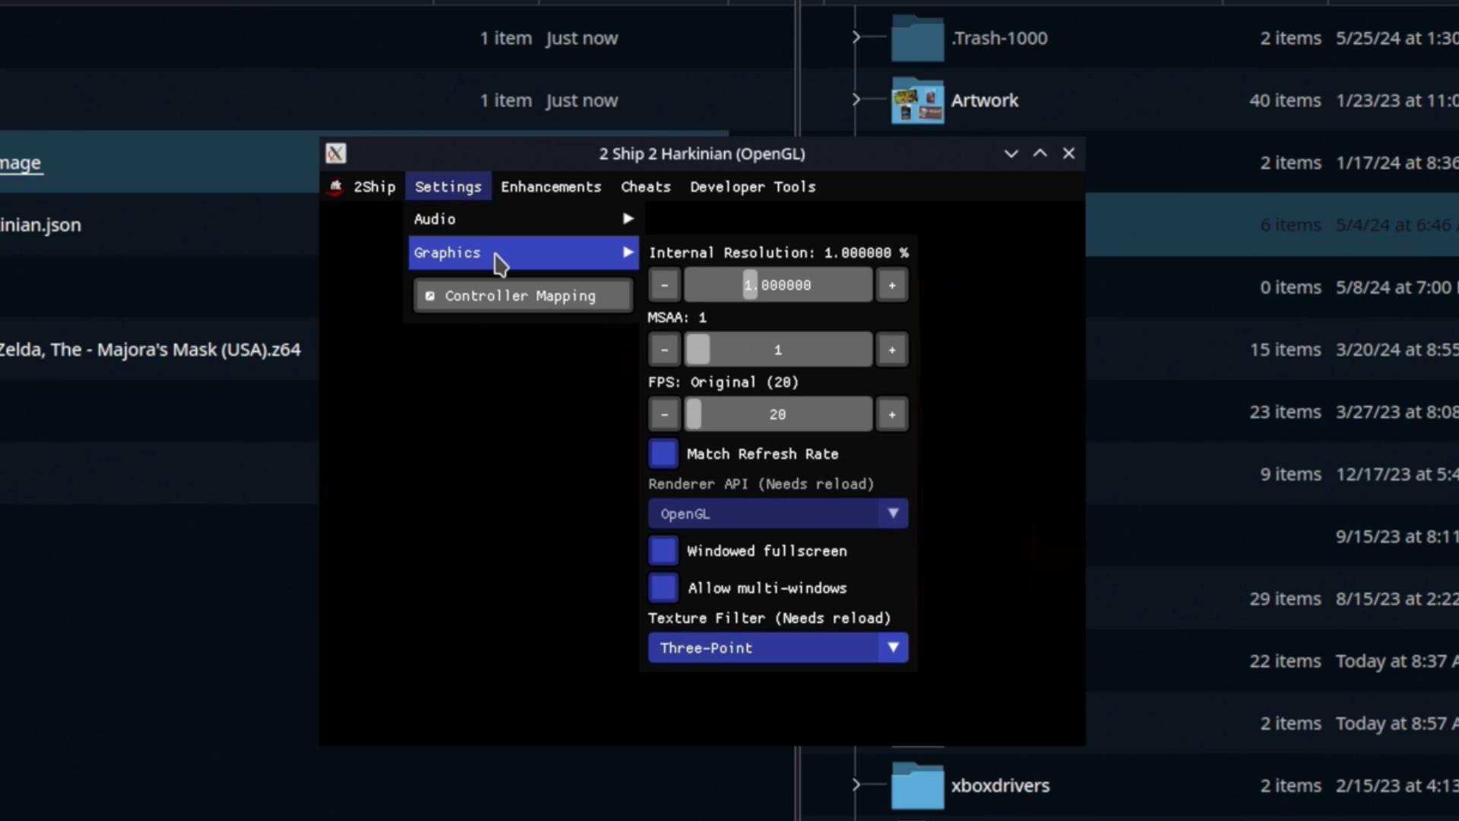
{"action": "left_click", "coordinate": [460, 505]}
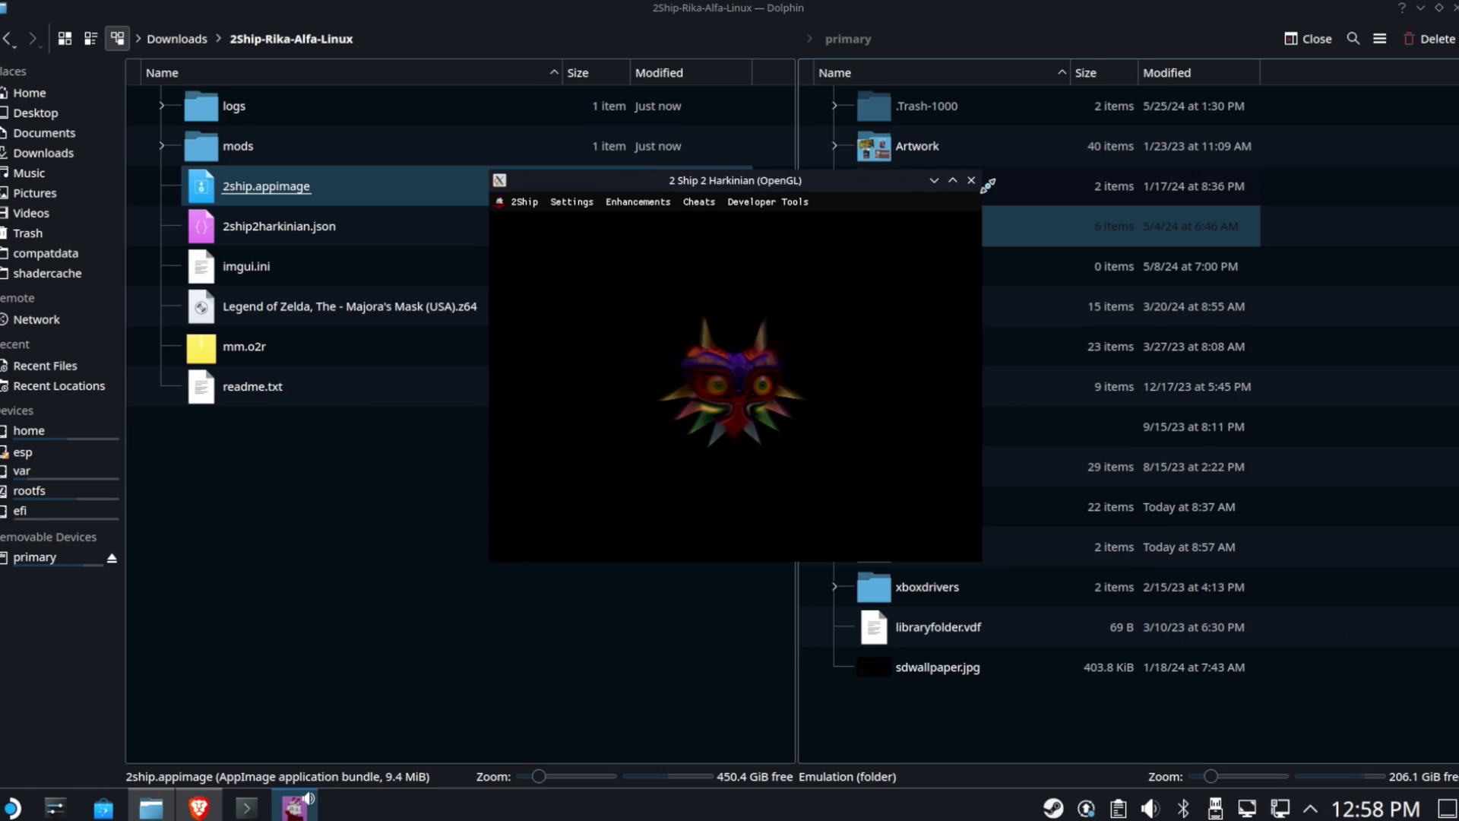
{"action": "left_click", "coordinate": [971, 181]}
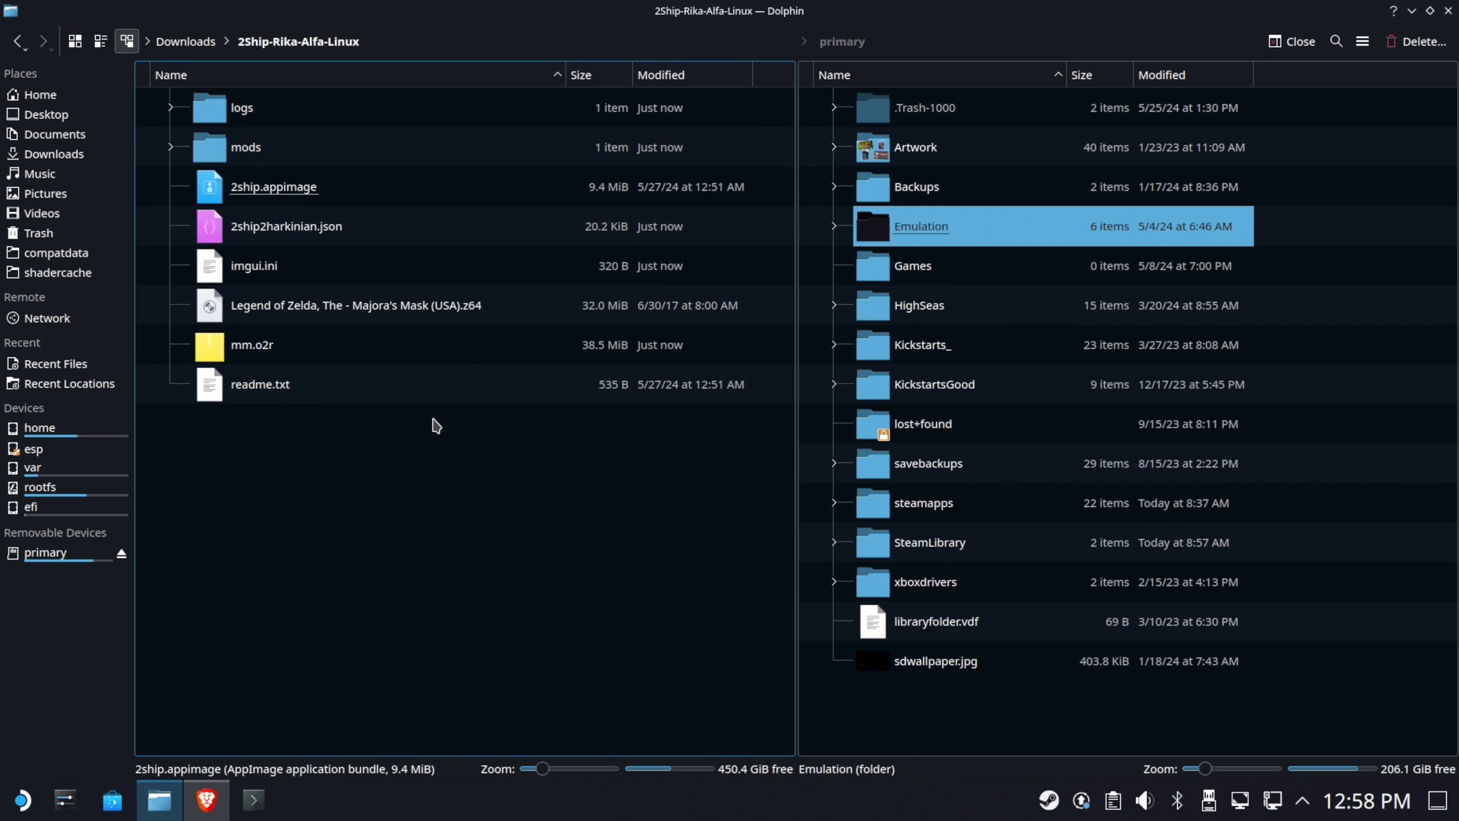
Step: Move the Majora's Mask .z64 ROM in the 2Ship-Rika-Alfa-Linux folder to the trash
{"action": "right_click", "coordinate": [439, 306]}
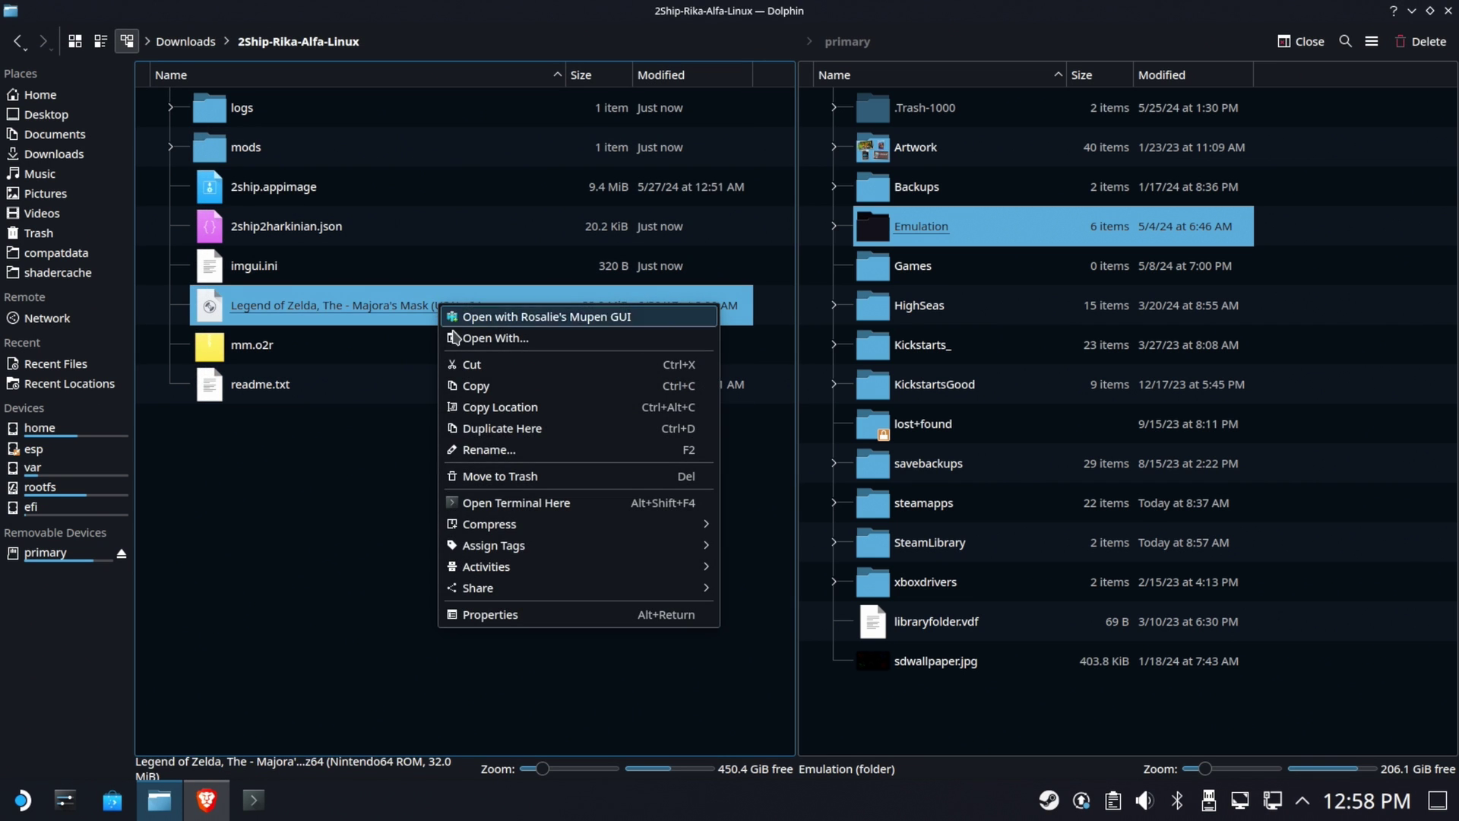
{"action": "left_click", "coordinate": [525, 476]}
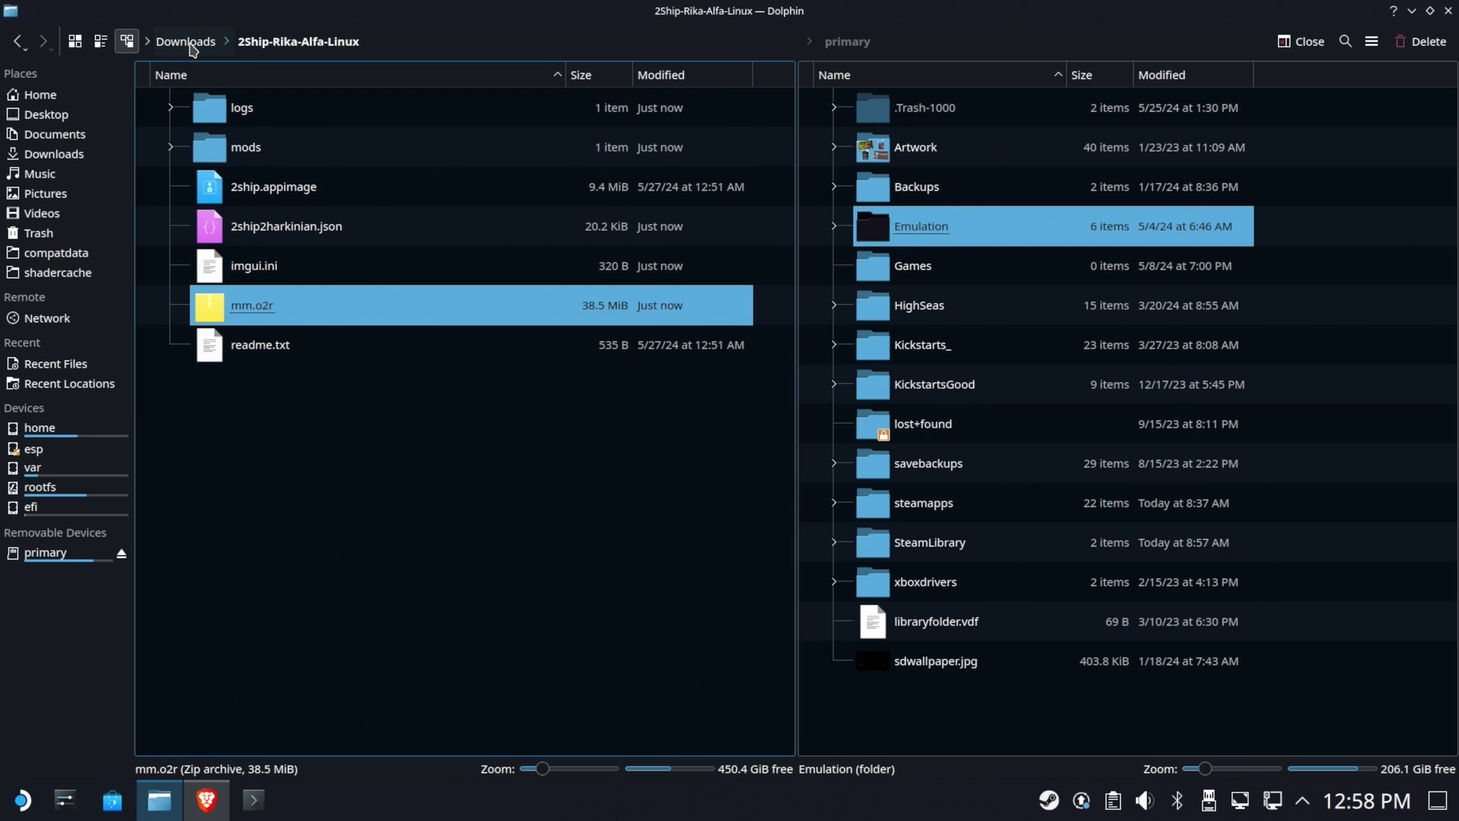
Step: Move the 2Ship-Rika-Alfa-Linux folder from Downloads into the Games folder on the primary drive
{"action": "left_click", "coordinate": [188, 43]}
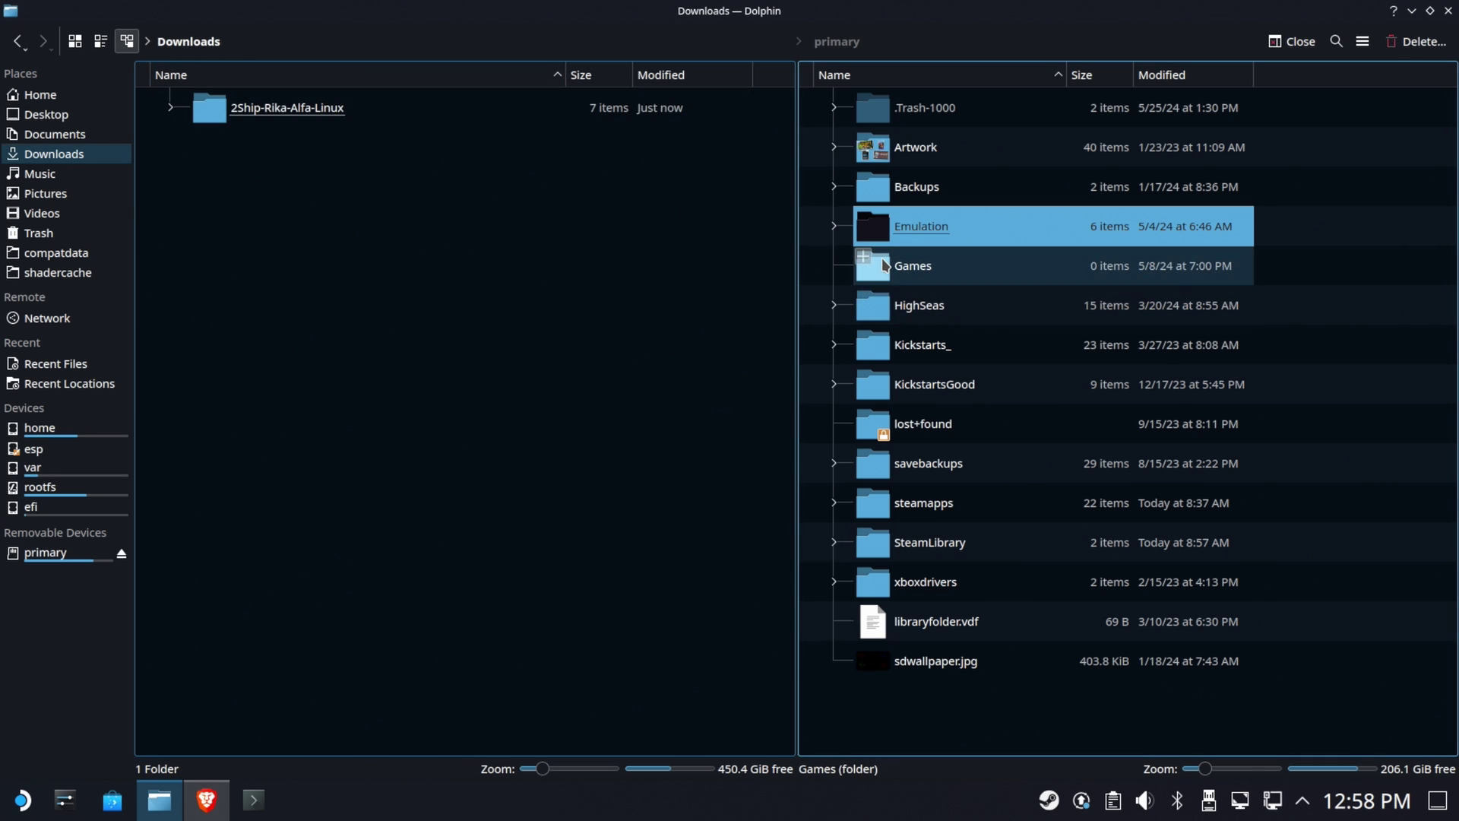
{"action": "left_click", "coordinate": [884, 264]}
{"action": "left_click", "coordinate": [353, 156]}
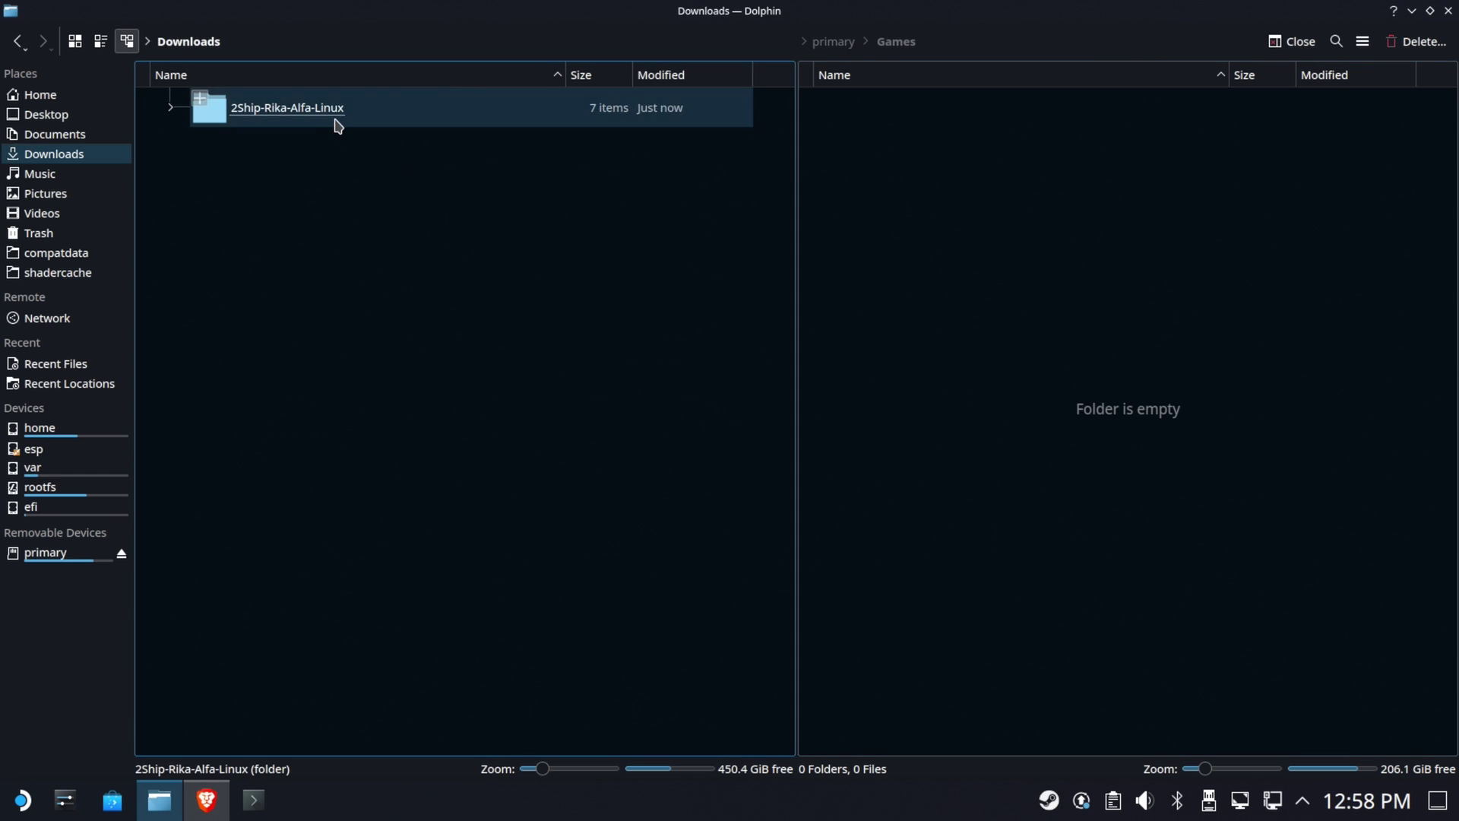
{"action": "left_click", "coordinate": [334, 123]}
{"action": "left_click_drag", "start_coordinate": [258, 110], "coordinate": [1018, 245]}
{"action": "left_click", "coordinate": [1084, 255]}
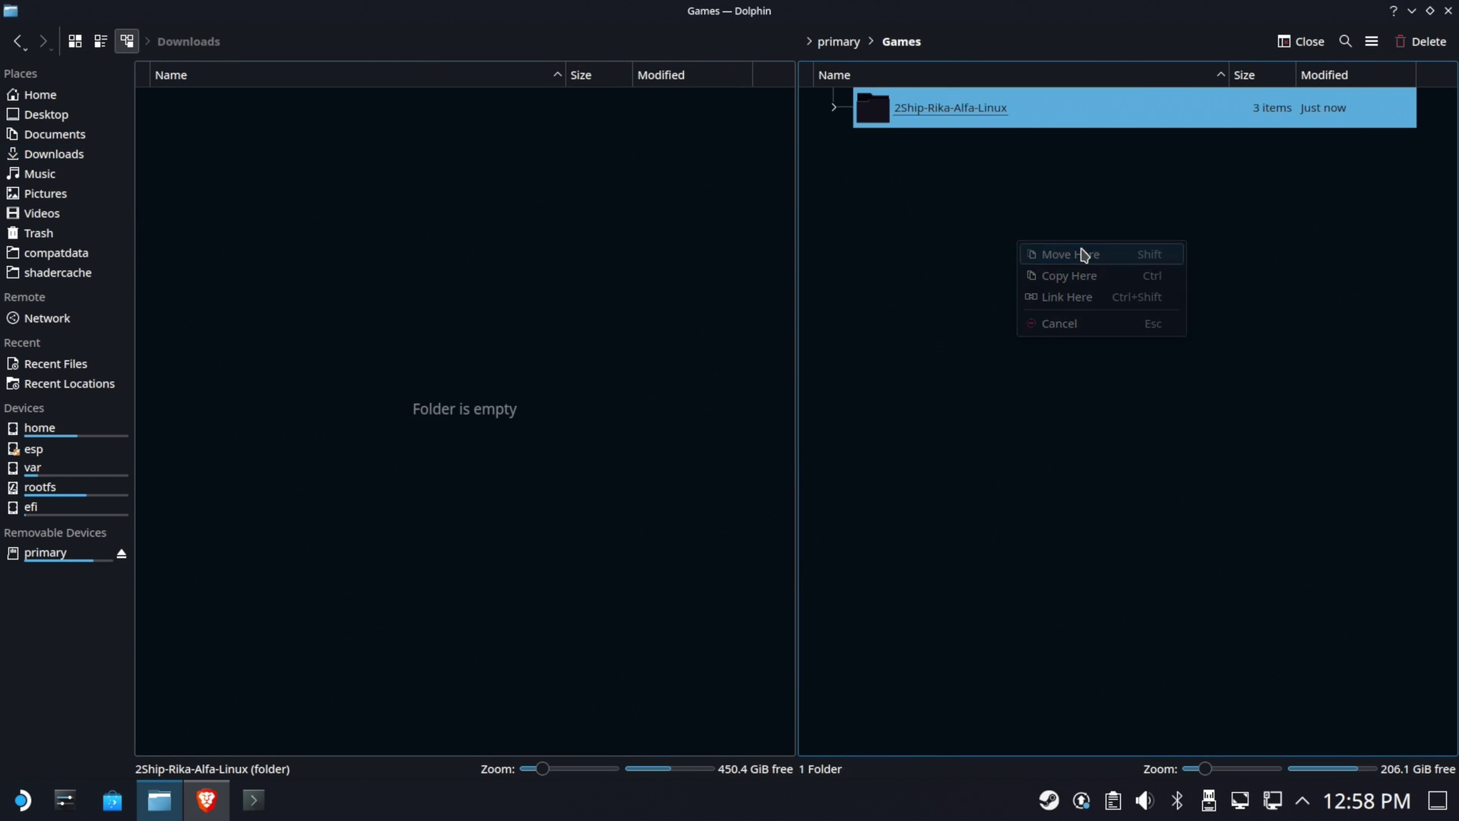
Step: Test-run 2ship.appimage from the 2Ship-Rika-Alfa-Linux folder in Games and close the game window
{"action": "left_click", "coordinate": [942, 113]}
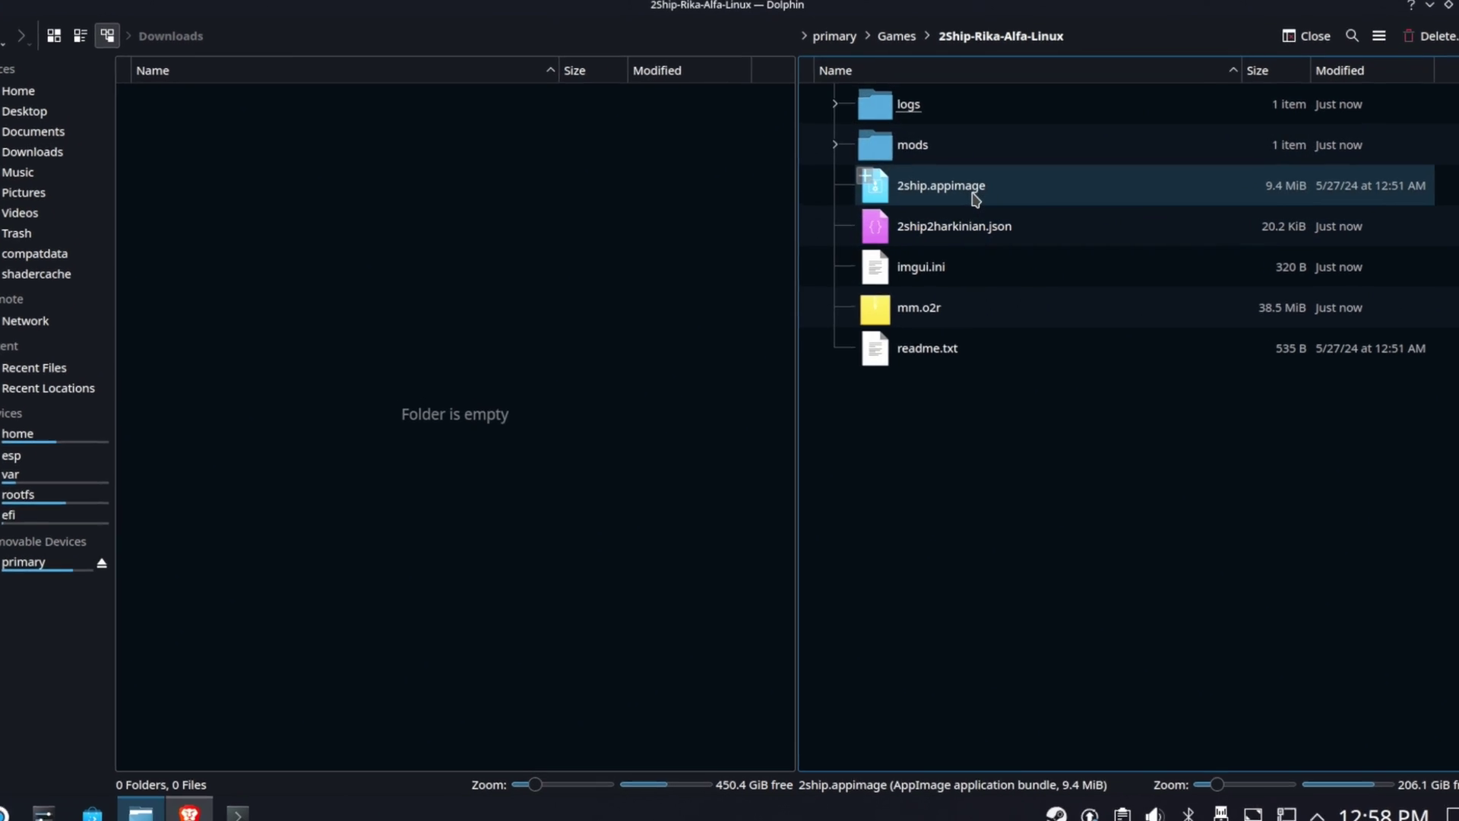
{"action": "left_click", "coordinate": [970, 189]}
{"action": "left_click", "coordinate": [671, 487]}
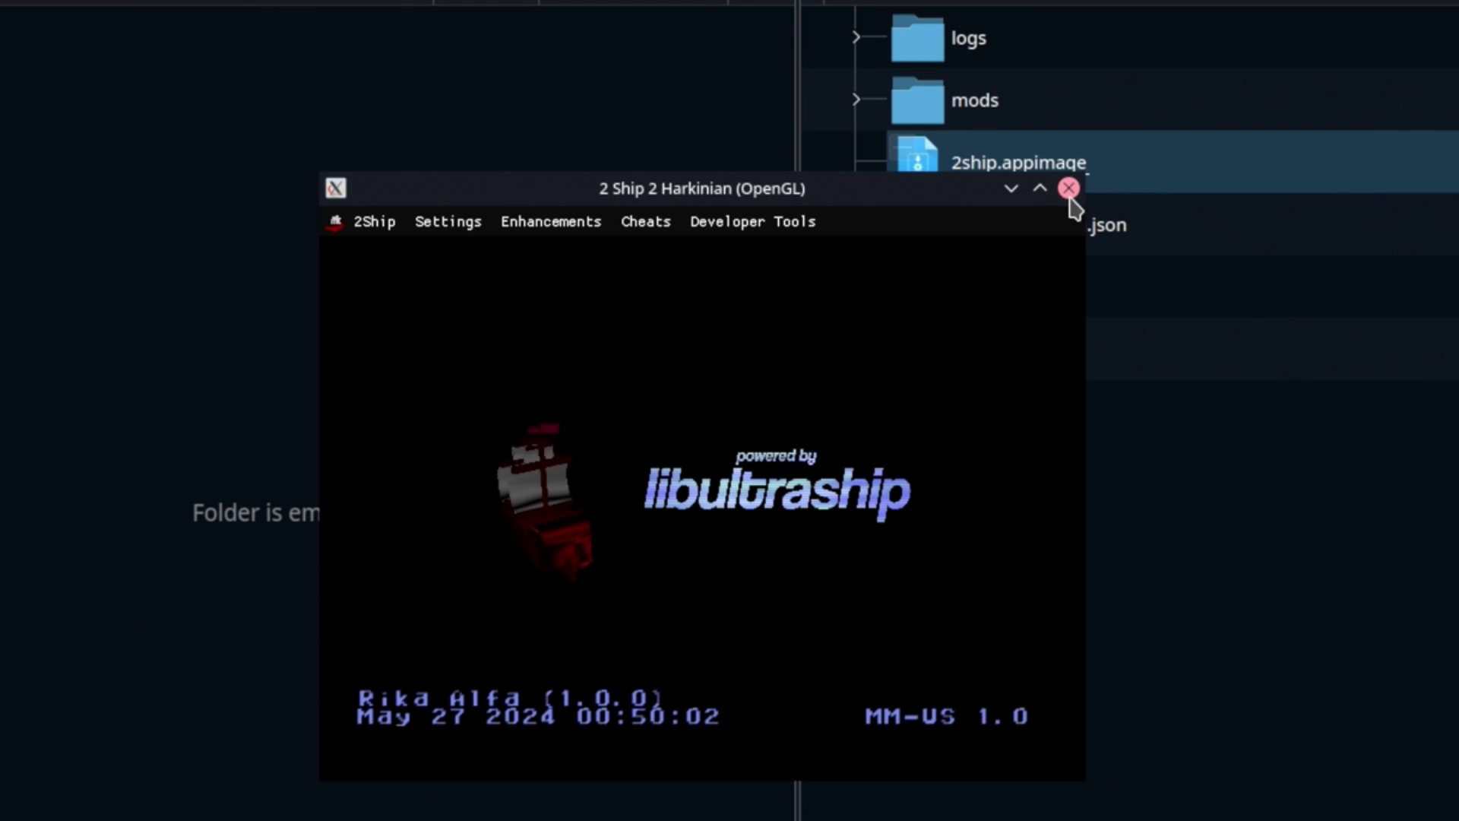
{"action": "left_click", "coordinate": [1069, 187]}
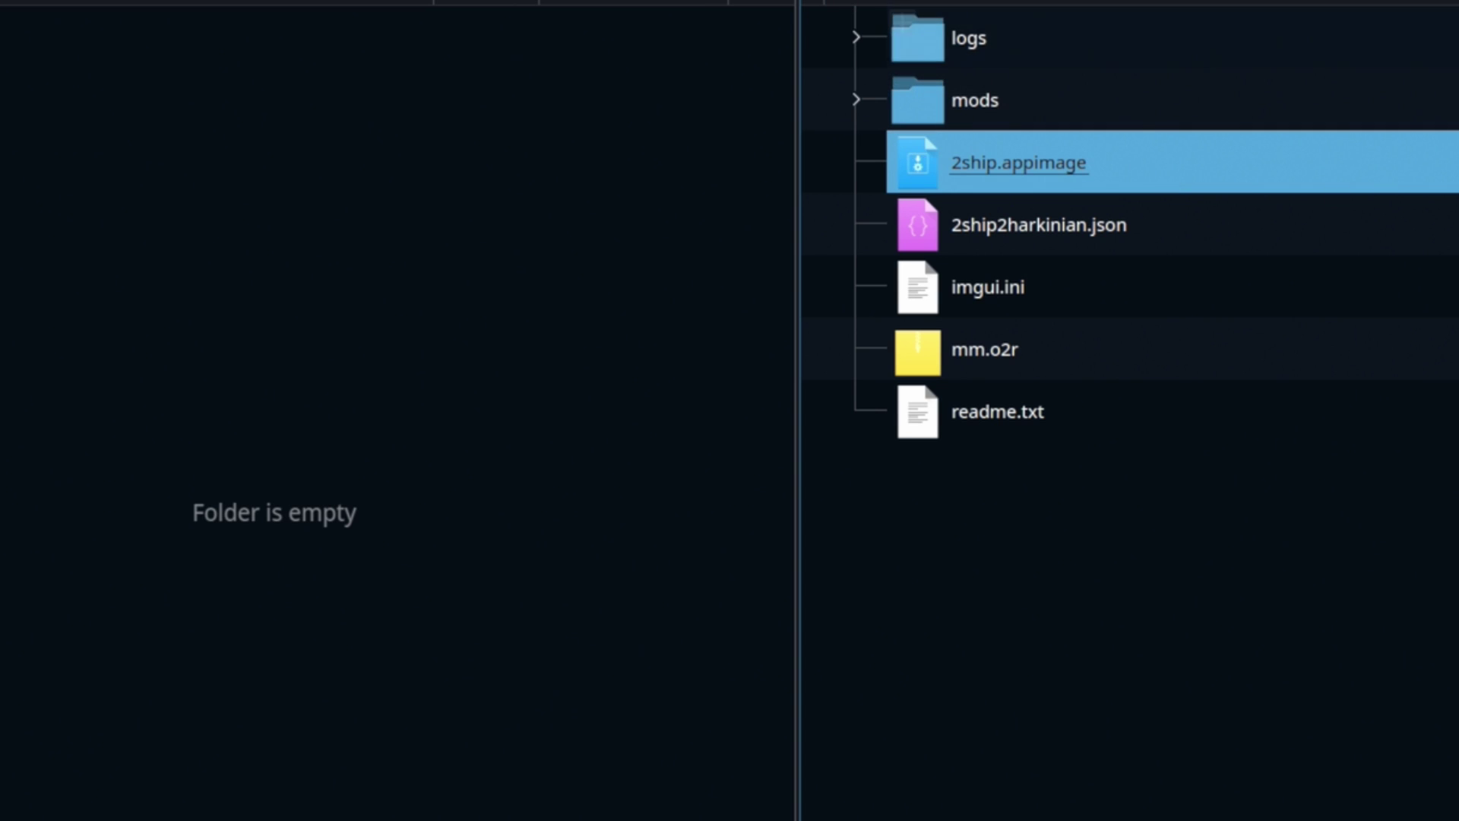
Step: Add 2ship.appimage to Steam as a non-Steam game and close the file manager and browser windows
{"action": "right_click", "coordinate": [1041, 170]}
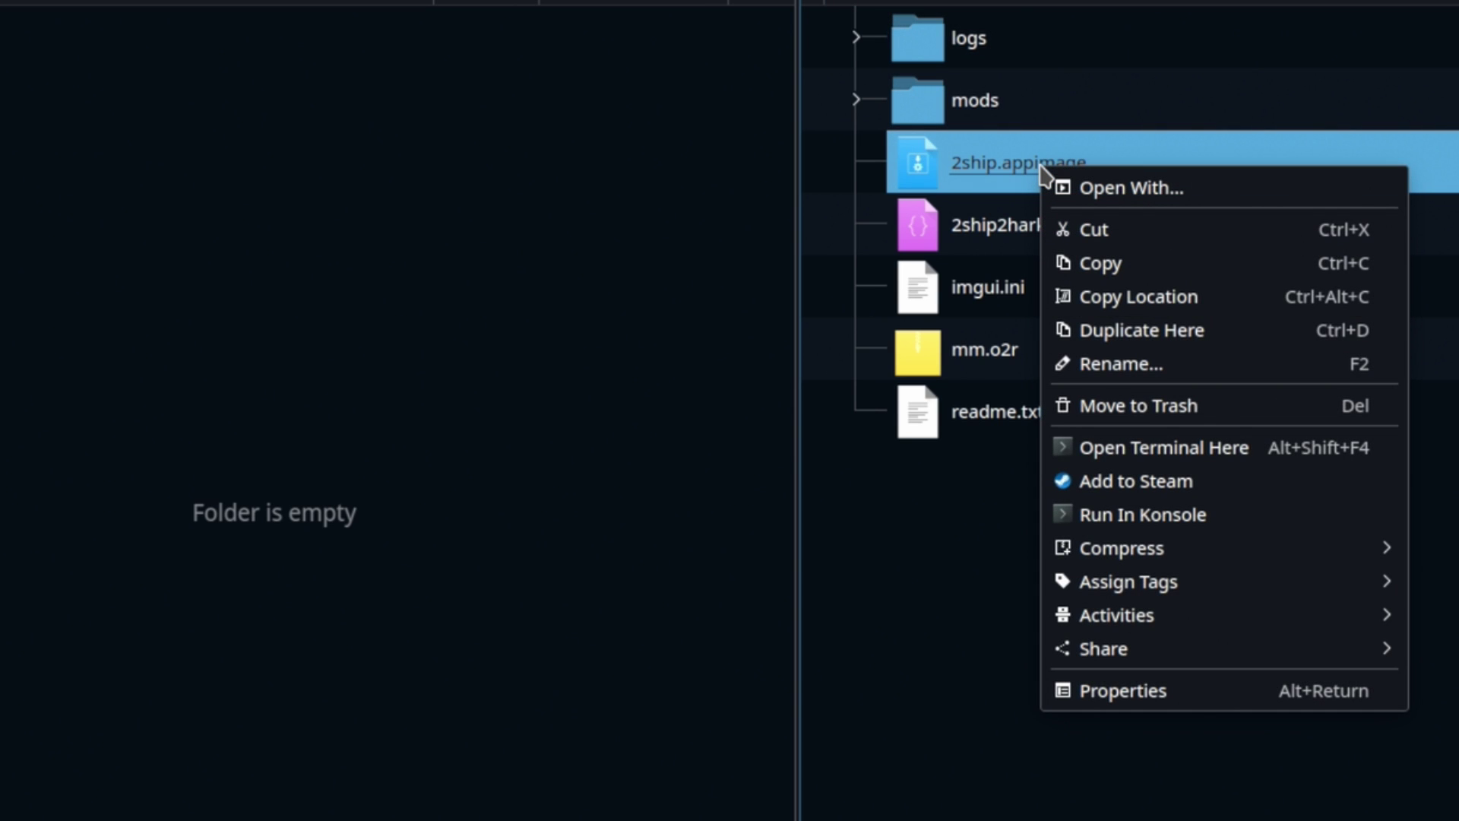
{"action": "left_click", "coordinate": [1138, 481]}
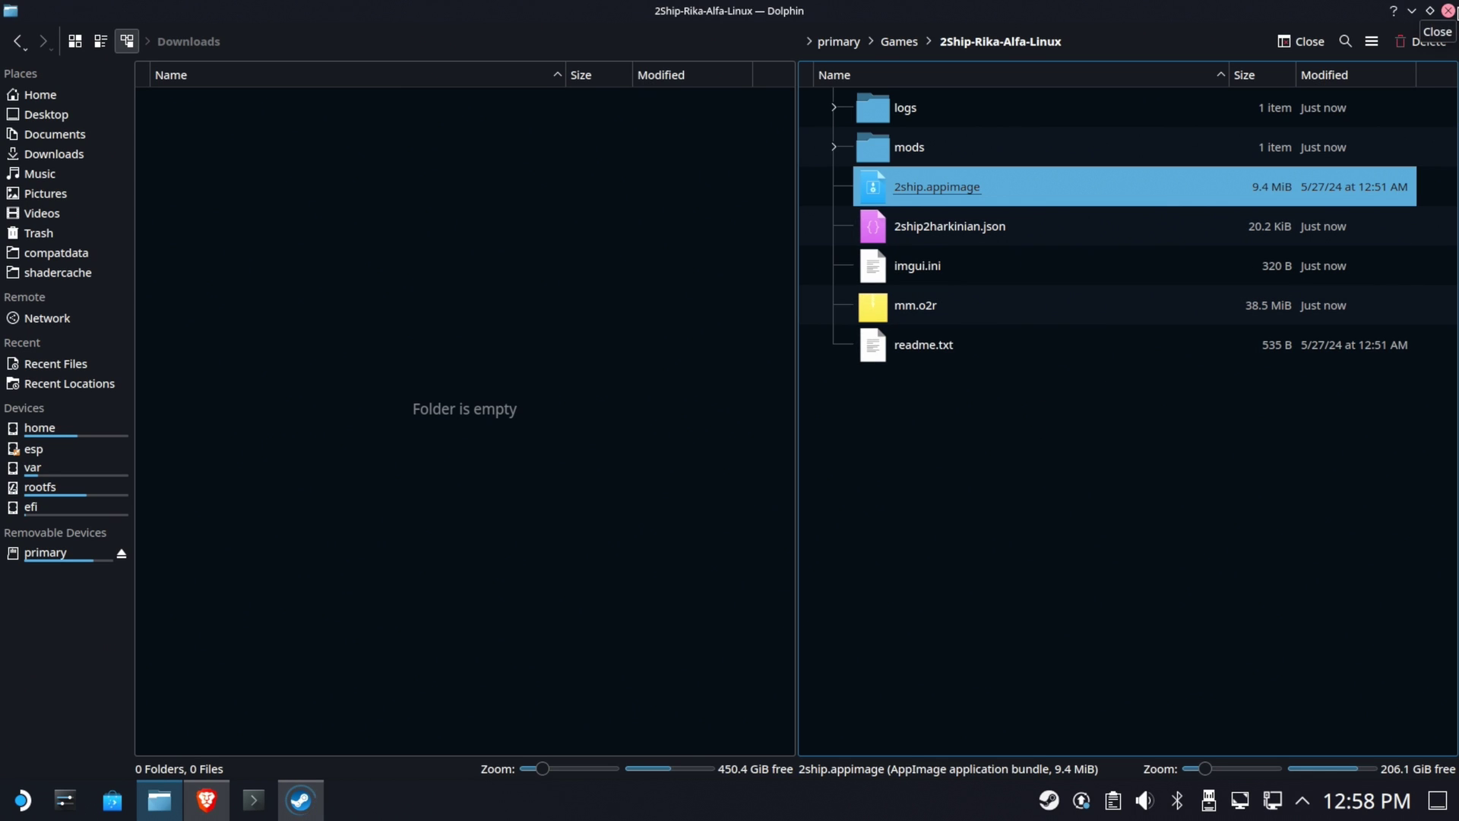
{"action": "left_click", "coordinate": [1447, 11]}
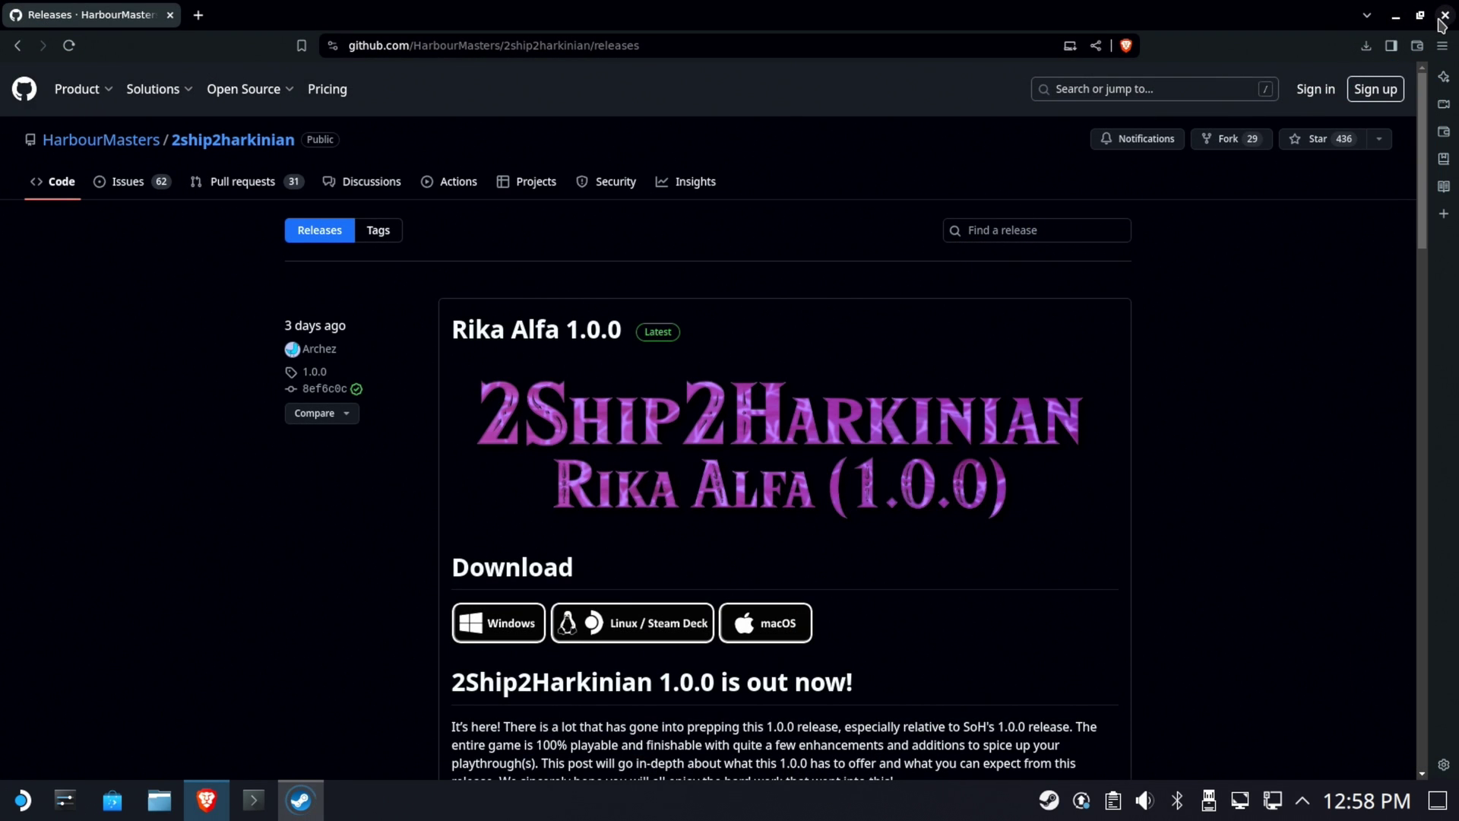
{"action": "left_click", "coordinate": [1443, 16]}
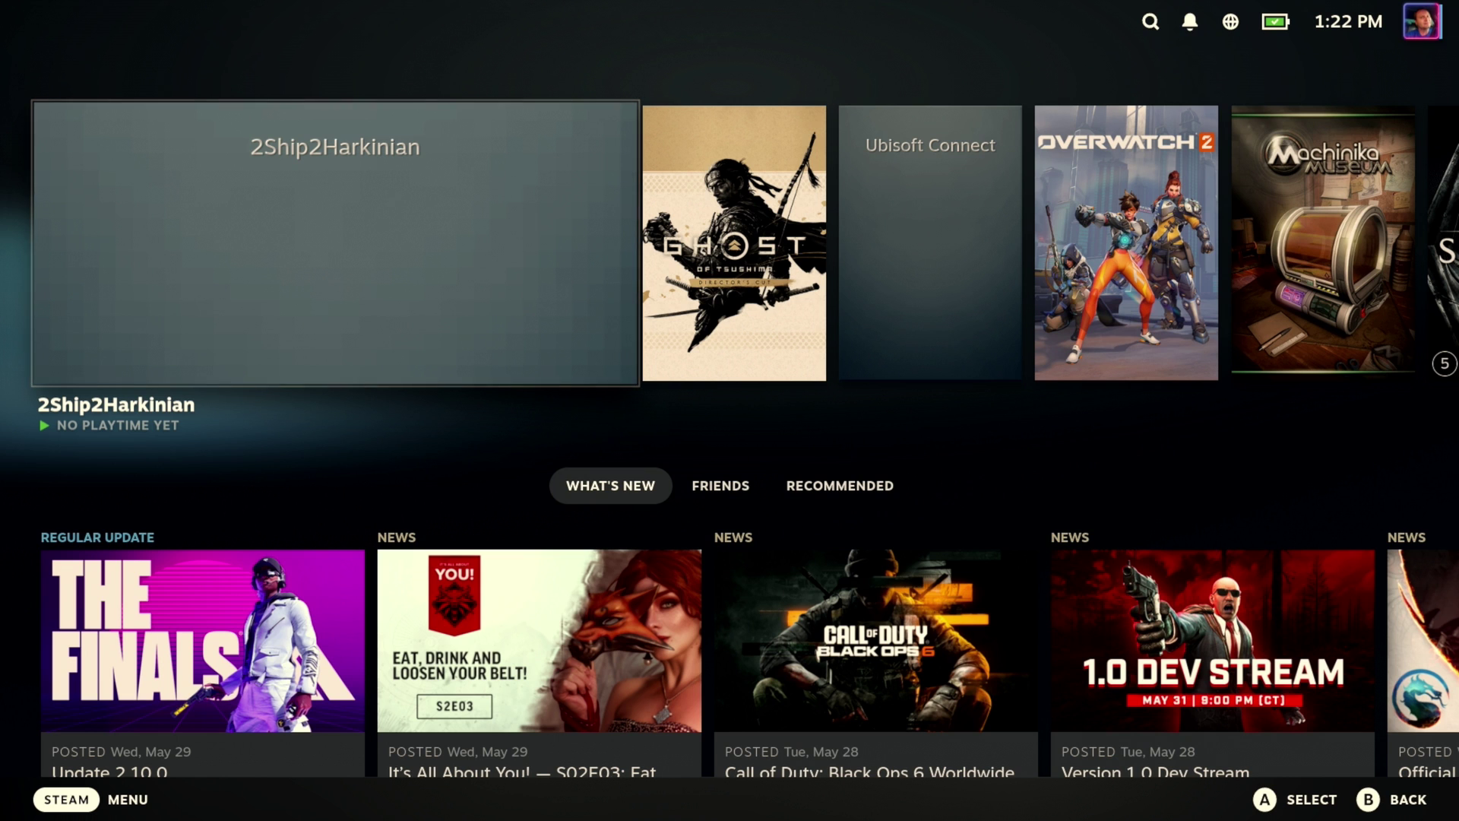
Step: Launch 2Ship2Harkinian from the Steam home screen, pass the title screen and load the save in File 1
{"action": "key", "text": "Return"}
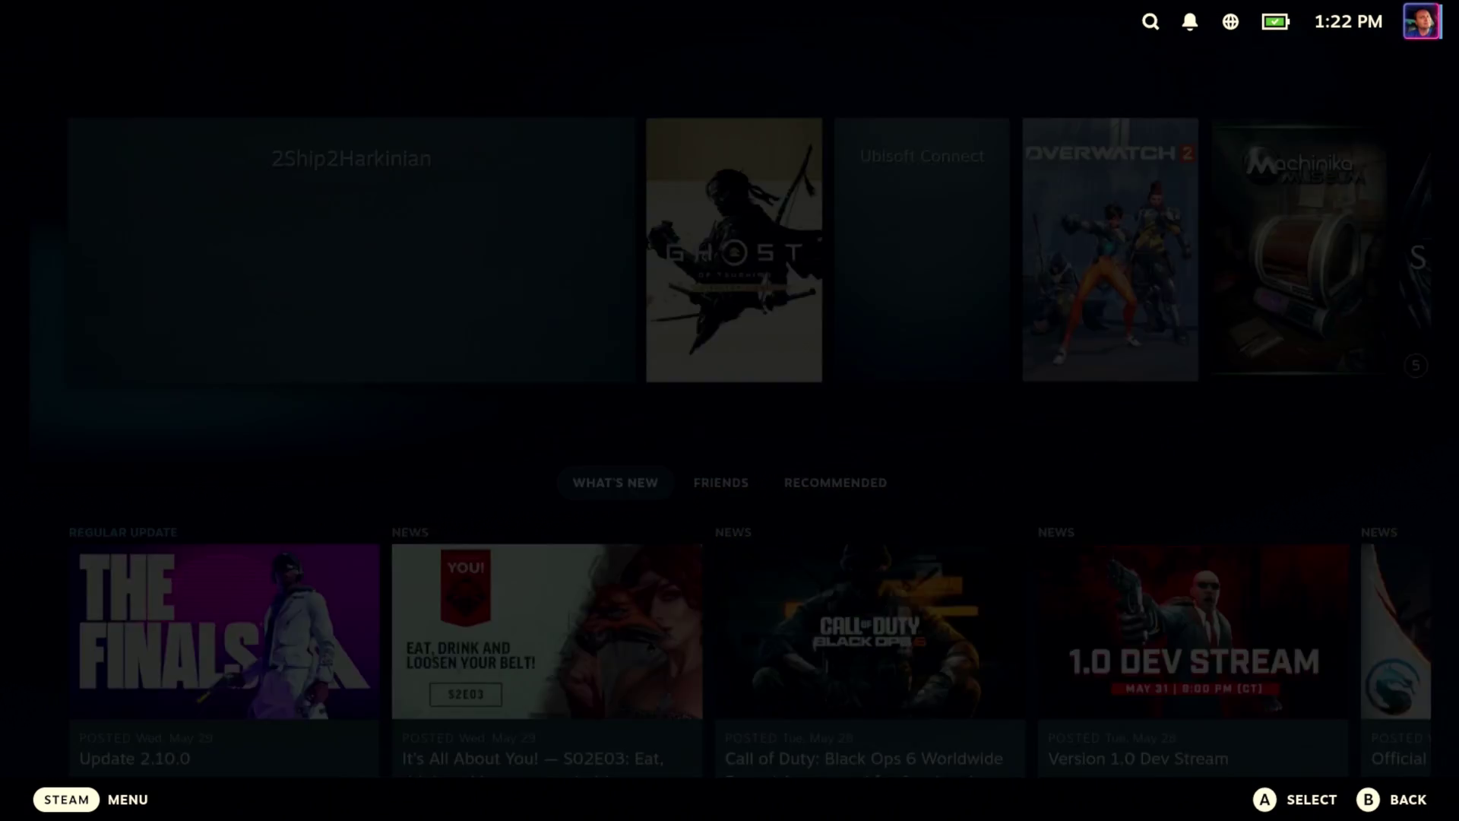
{"action": "key", "text": "Return"}
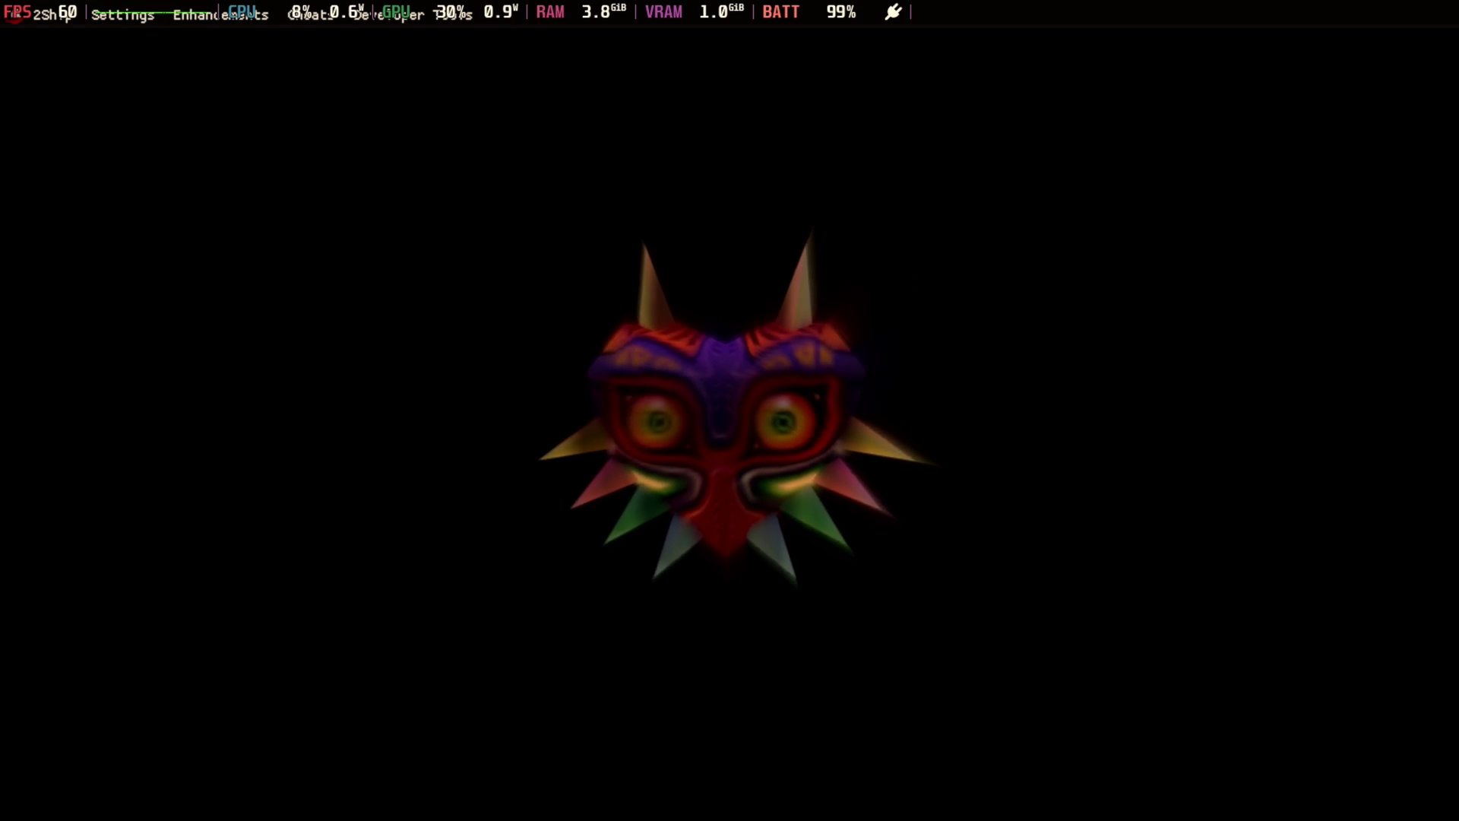
{"action": "key", "text": "space"}
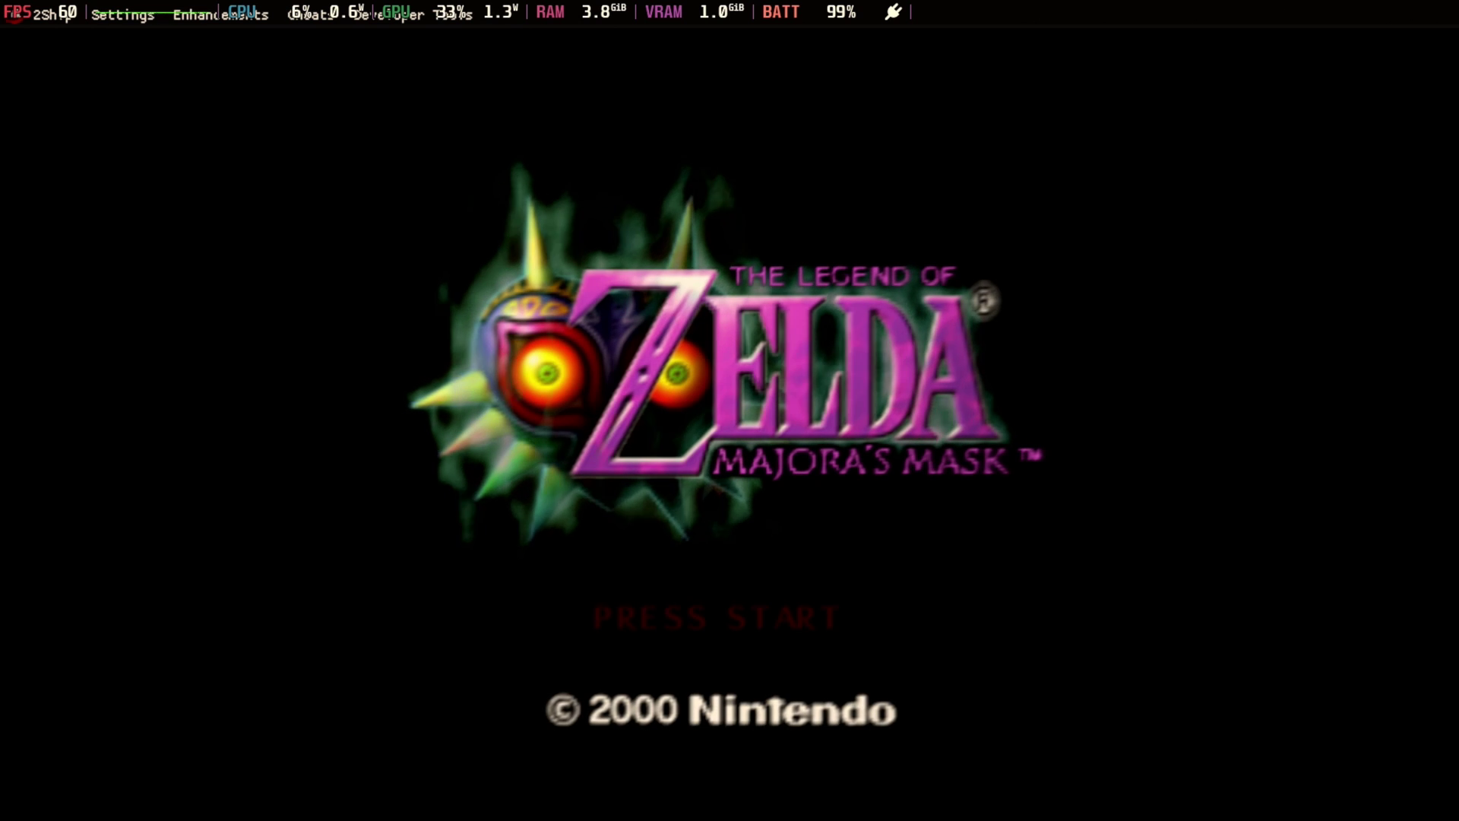
{"action": "key", "text": "space"}
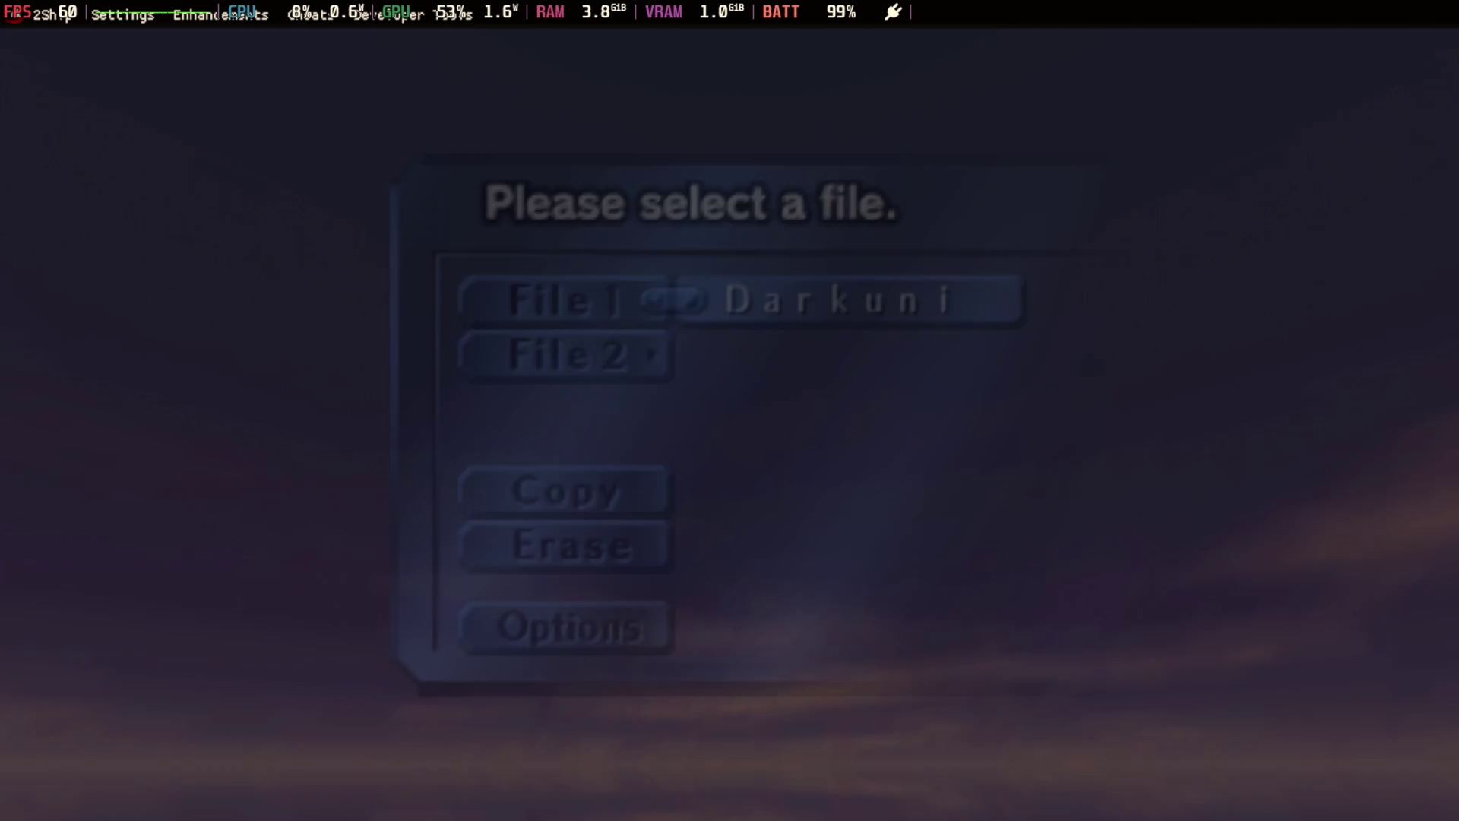
{"action": "key", "text": "x"}
{"action": "key", "text": "Return"}
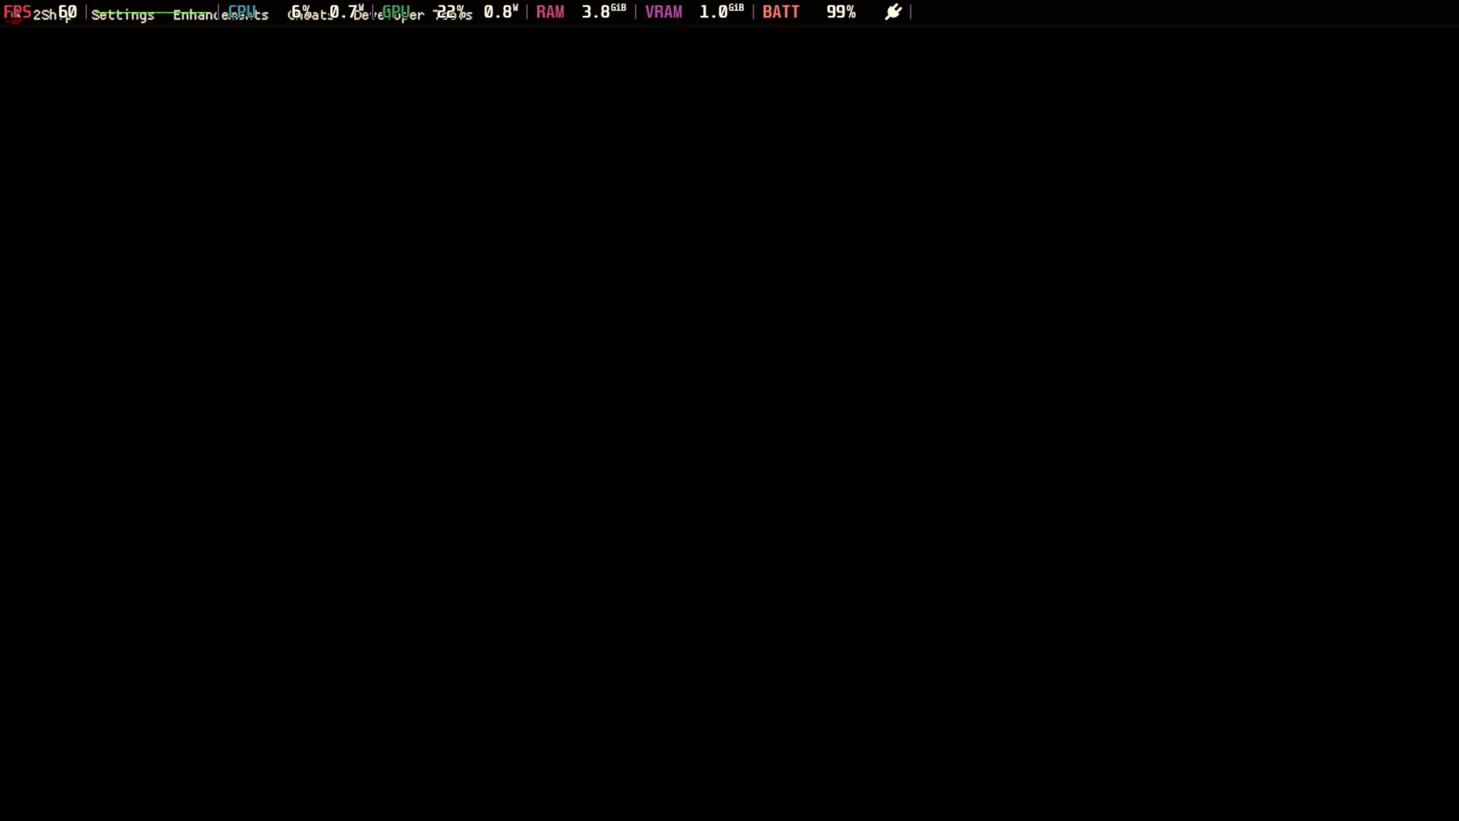